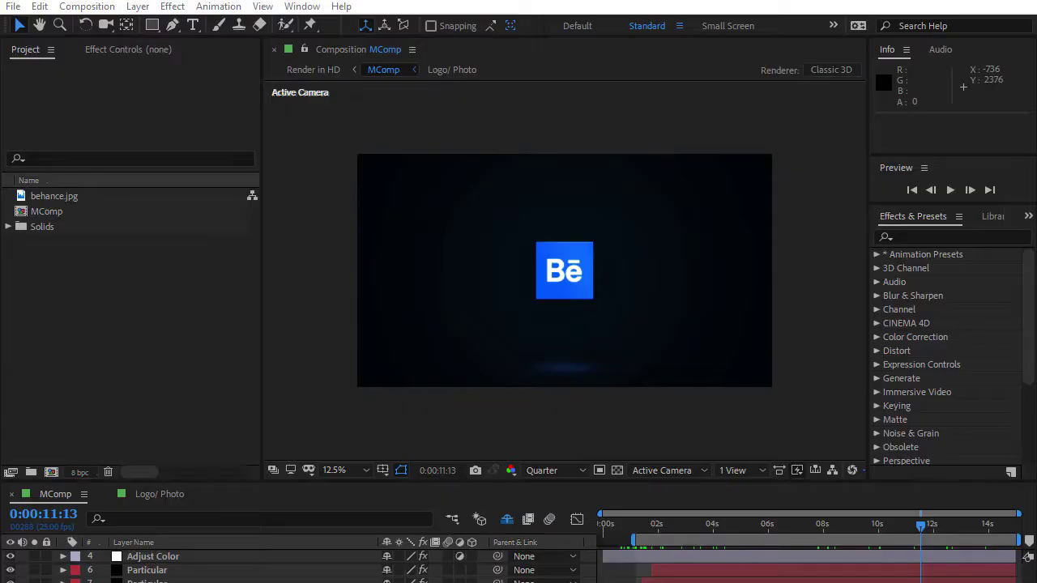
- Create a new 4096×2304 composition with its width set to 4096
right_click(113, 312)
click(130, 309)
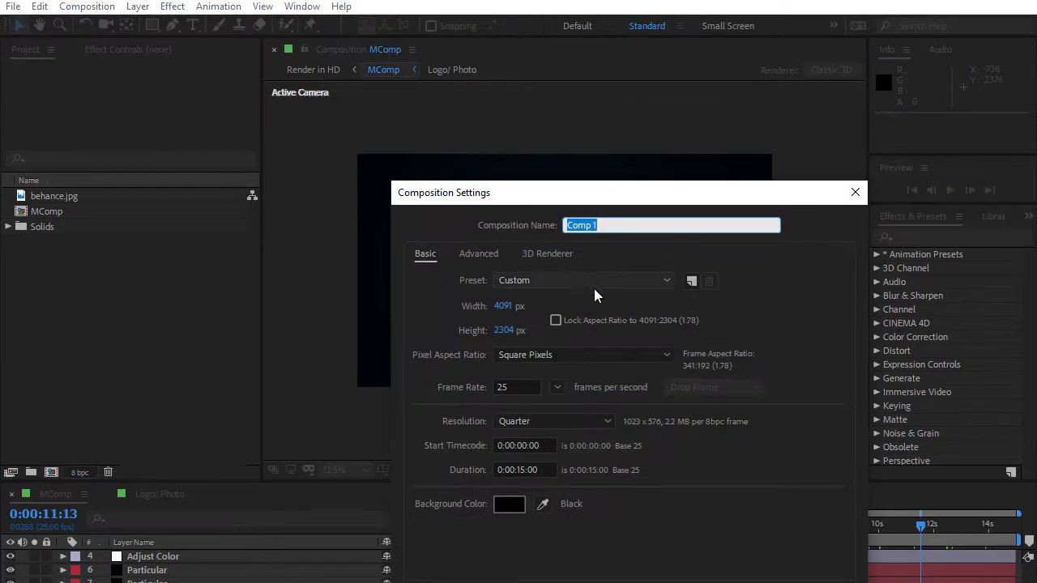
click(504, 306)
text(4096)
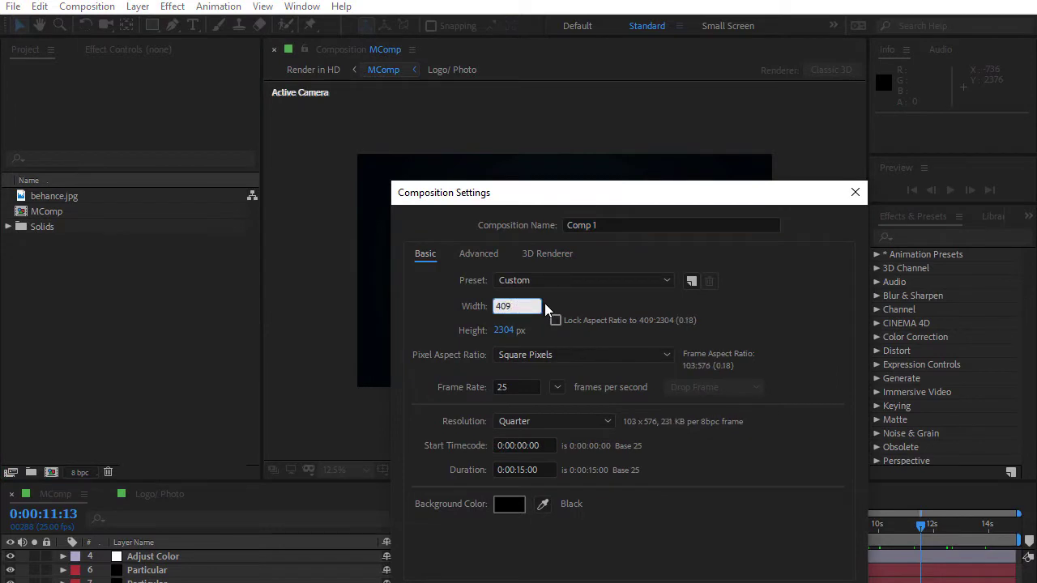
click(462, 273)
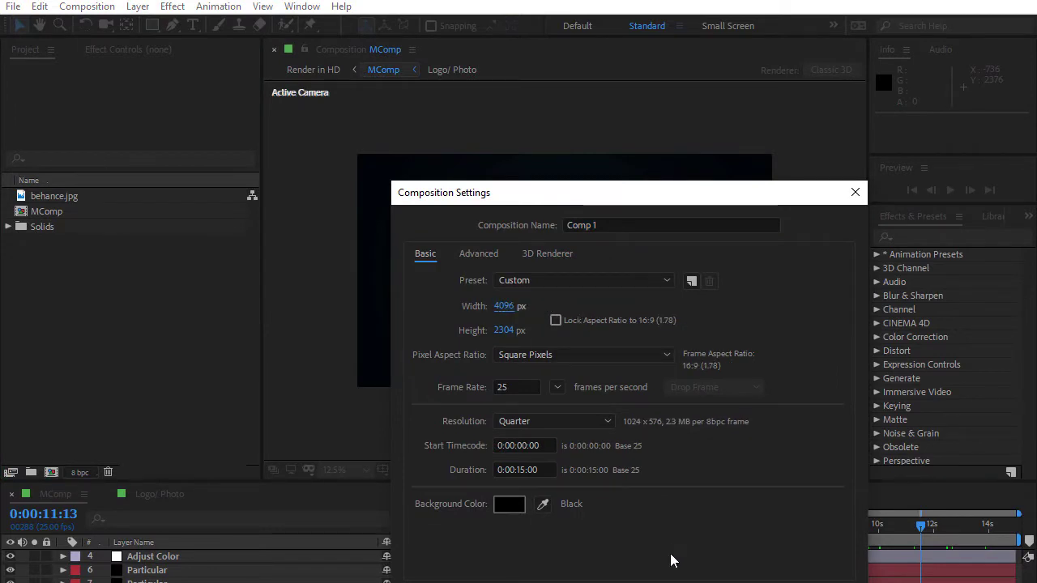
key(Return)
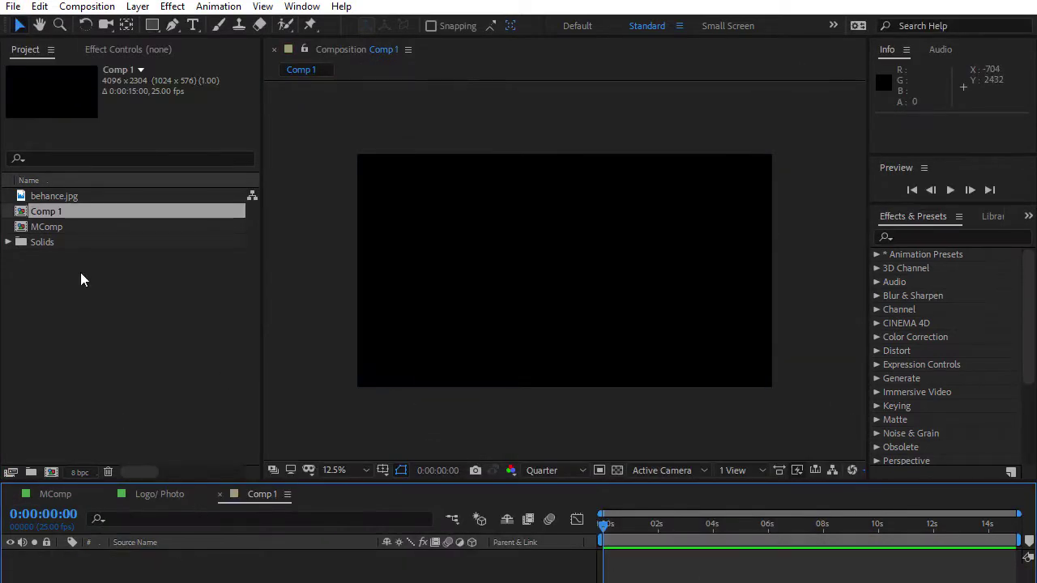
- Add behance.jpg to the composition and scale the logo to 345%
click(73, 196)
drag(73, 196, 204, 567)
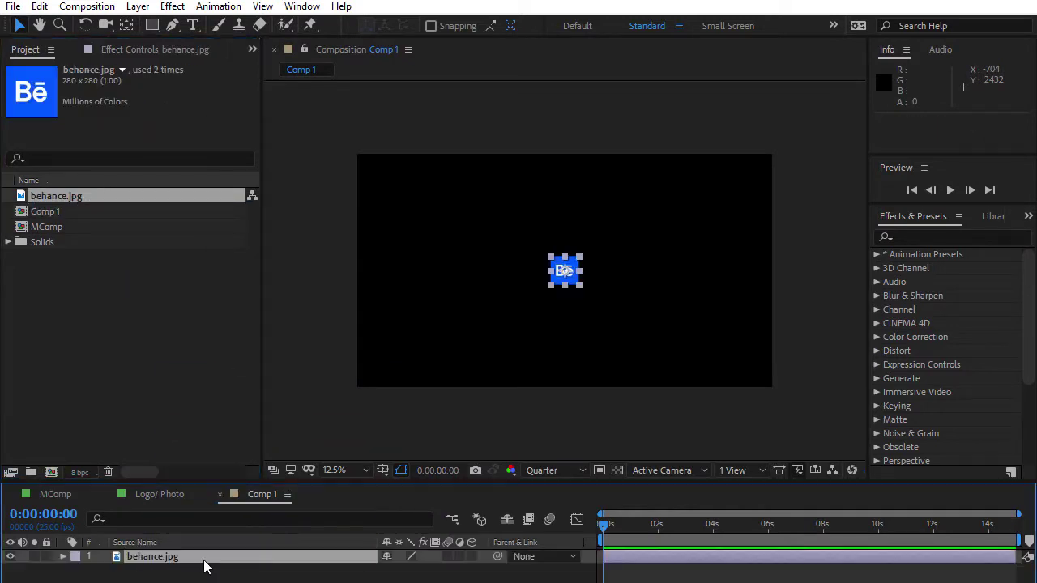
key(s)
mouse_move(405, 570)
mouse_down()
mouse_move(563, 558)
mouse_move(475, 582)
mouse_up()
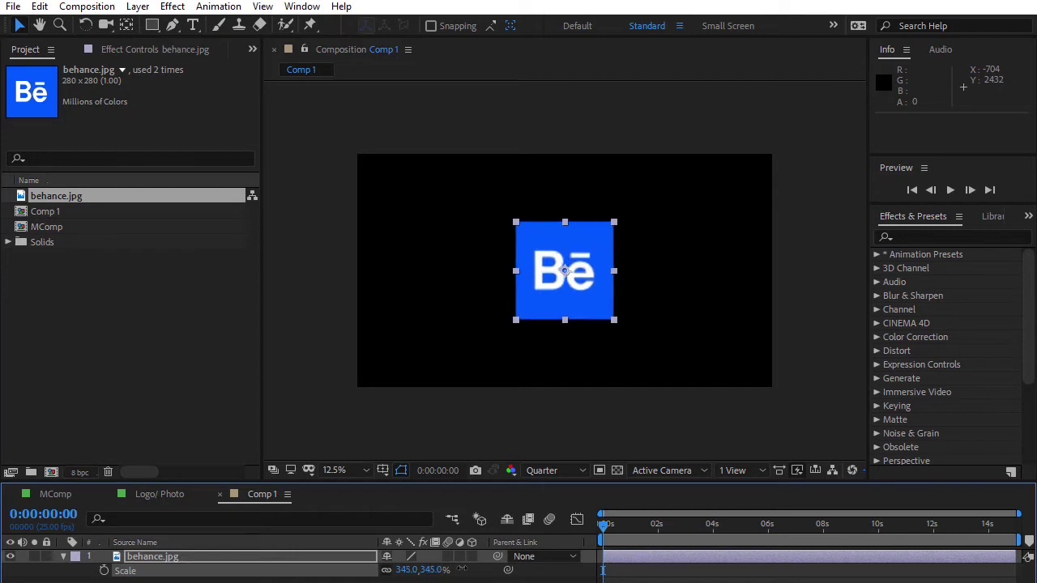
- Set the preview resolution to Full and select the logo layer
click(551, 471)
click(556, 502)
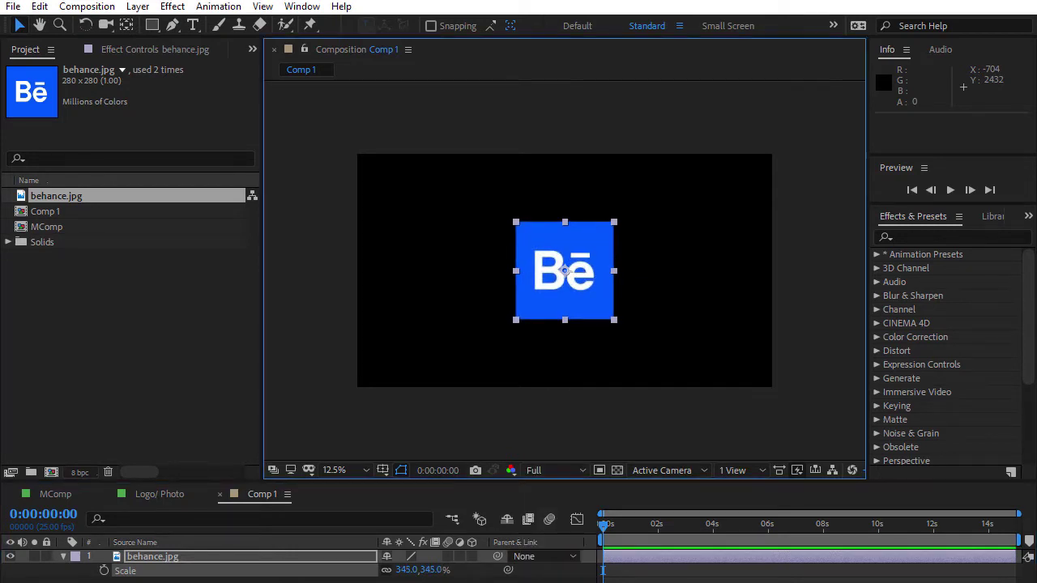
click(290, 556)
- Pre-compose the logo layer into a new composition named behance
right_click(290, 556)
click(324, 477)
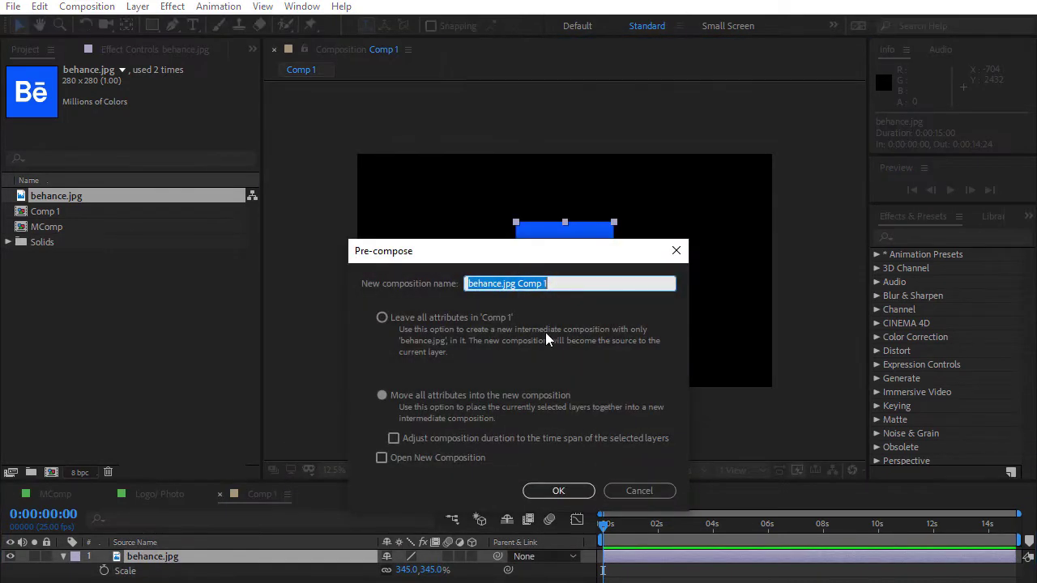
drag(503, 283, 576, 283)
key(BackSpace)
click(558, 491)
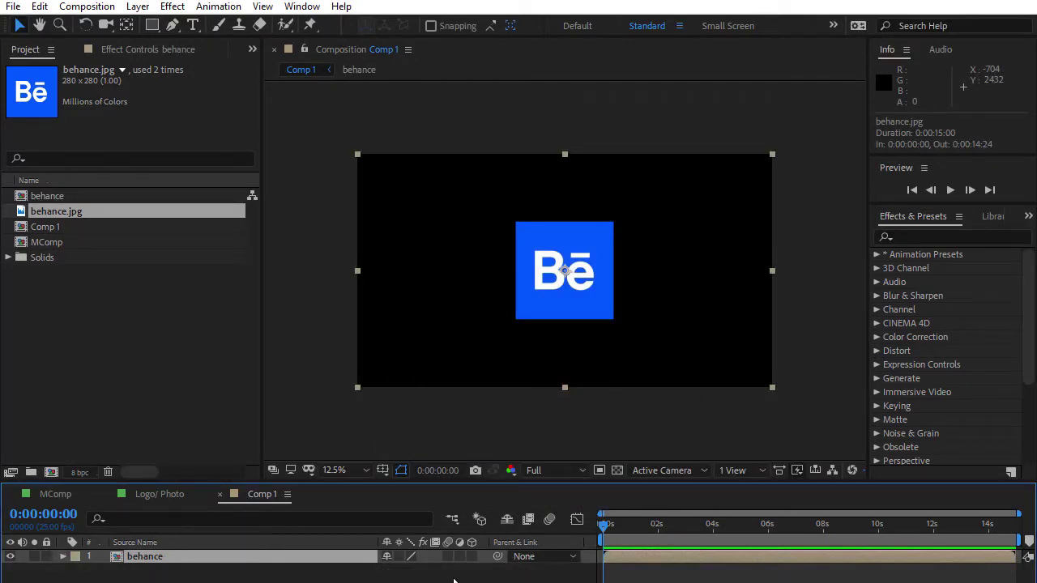
- Preview at Quarter resolution and switch the behance layer to 3D
click(557, 469)
click(556, 560)
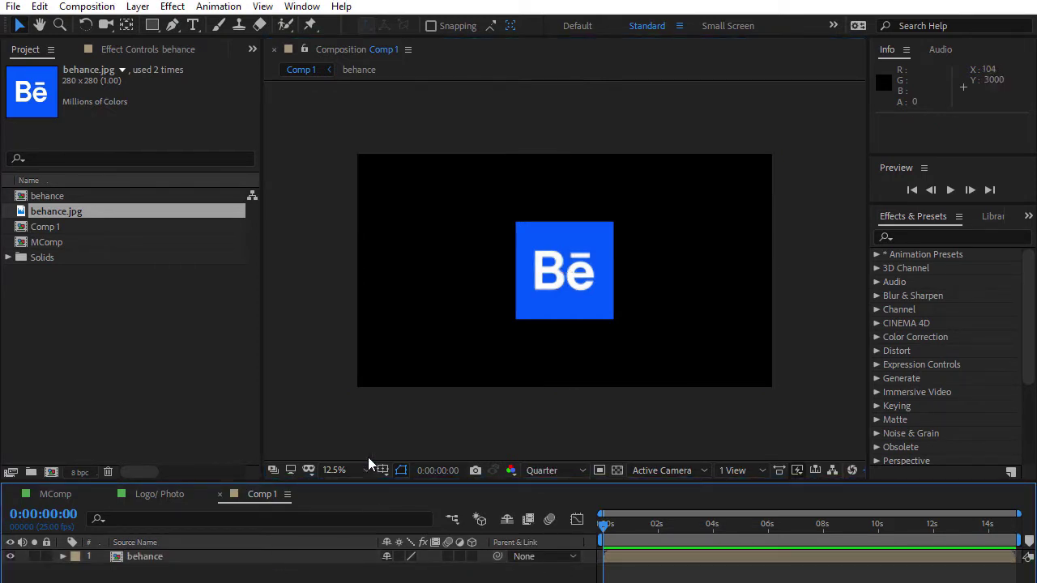
drag(374, 482, 371, 437)
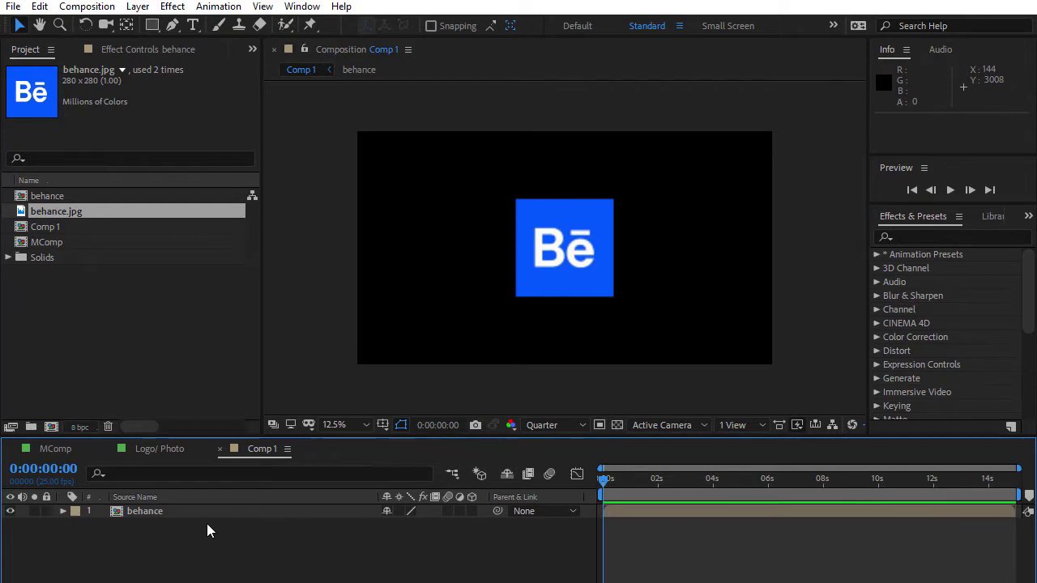
click(472, 511)
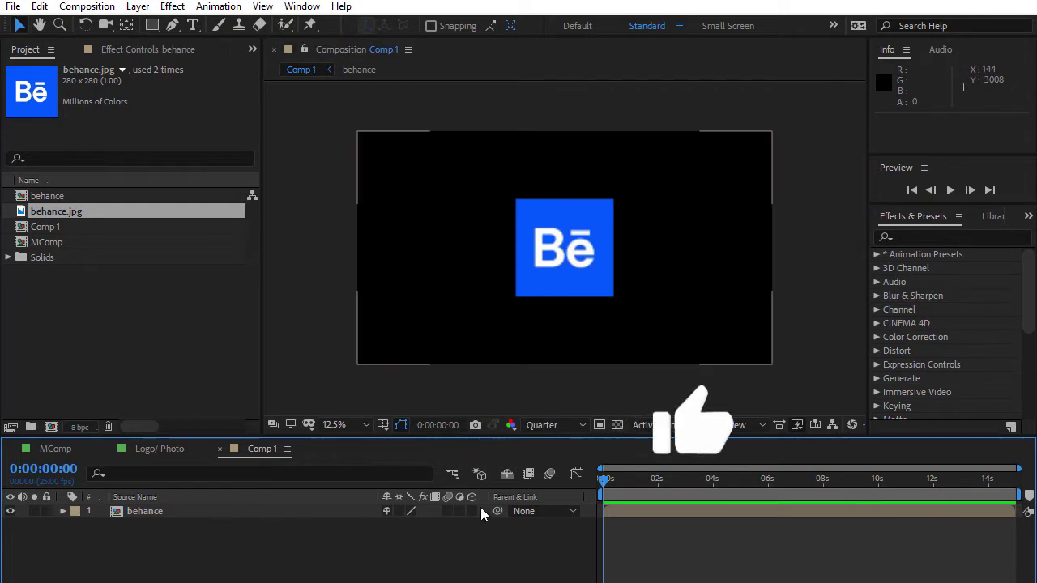
- Add a new black solid layer to Comp 1
right_click(254, 525)
mouse_move(308, 535)
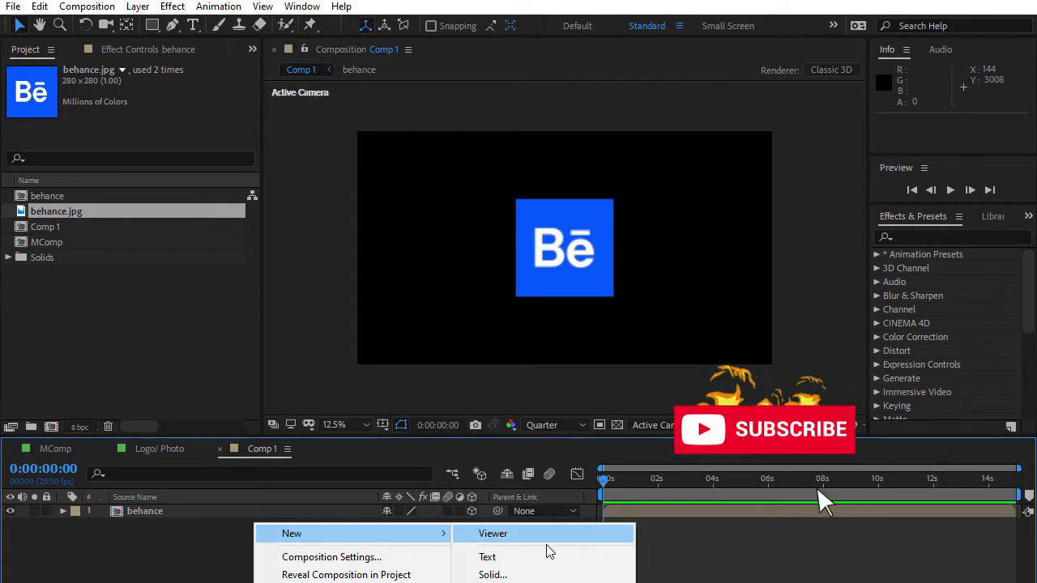
click(138, 5)
mouse_move(162, 25)
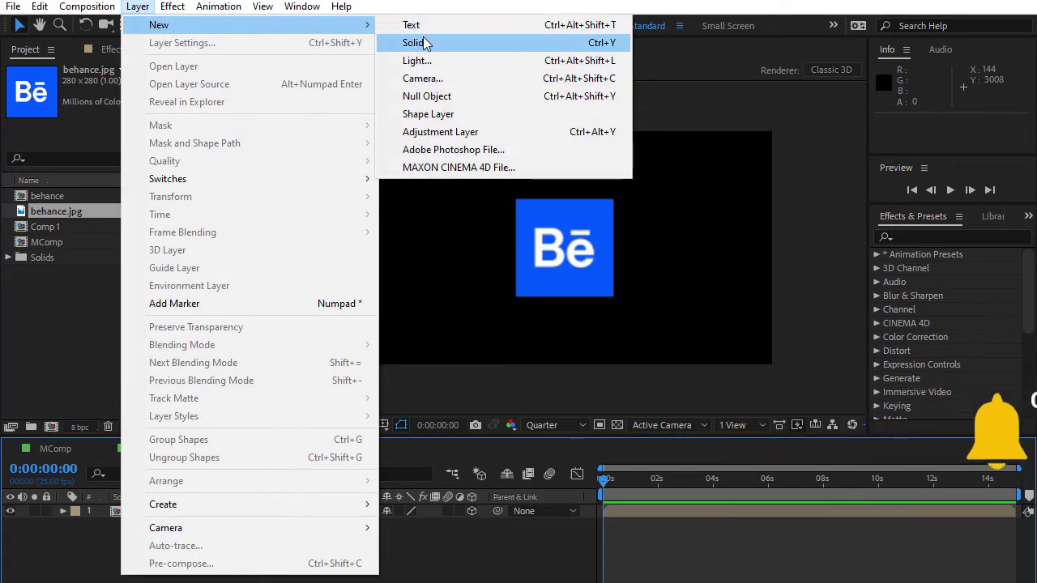
click(419, 42)
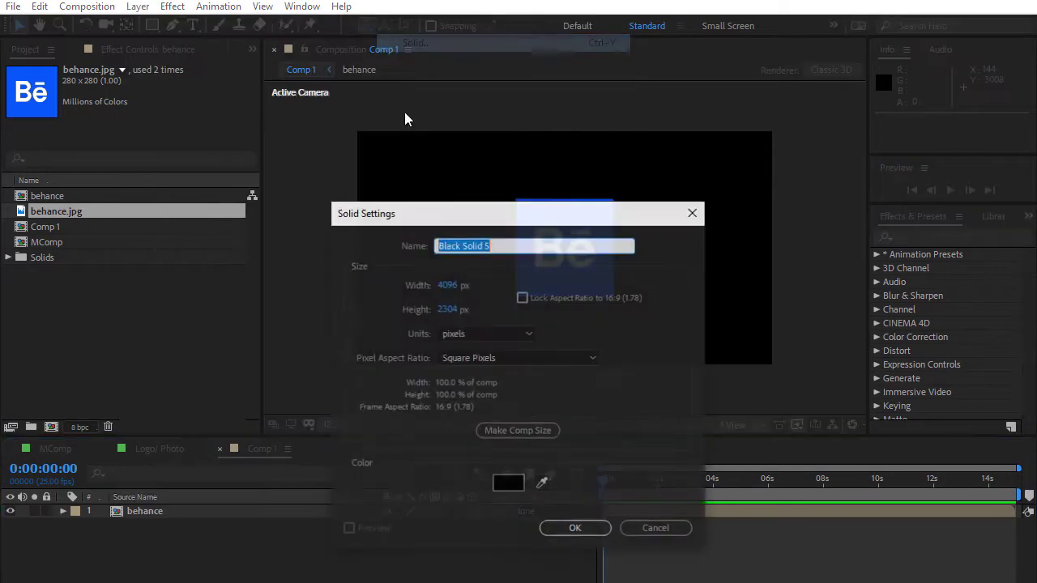
click(575, 528)
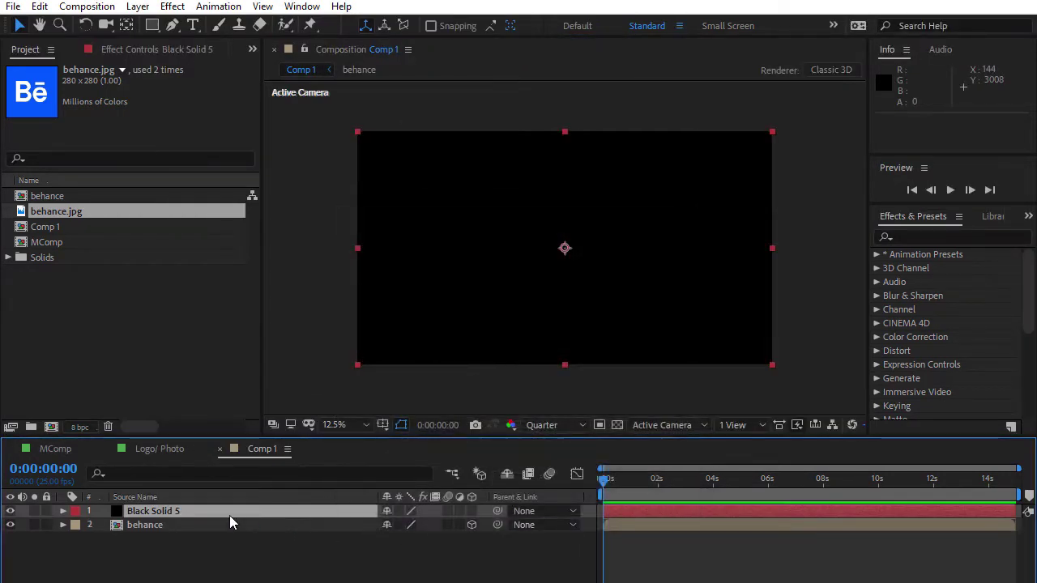
- Apply the Particular 1.ffx preset to the solid and reveal its keyframed properties
click(219, 7)
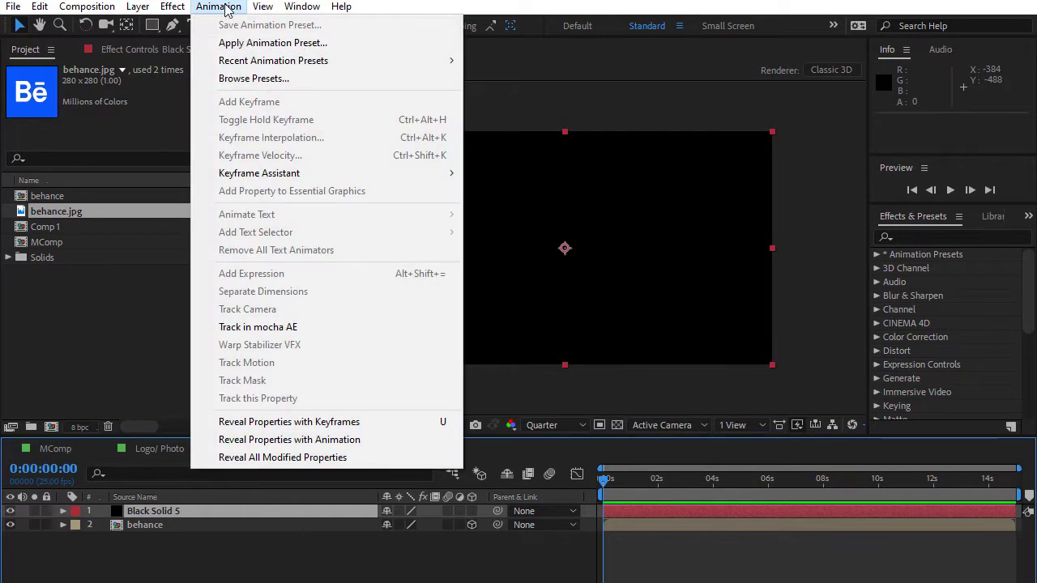
click(243, 39)
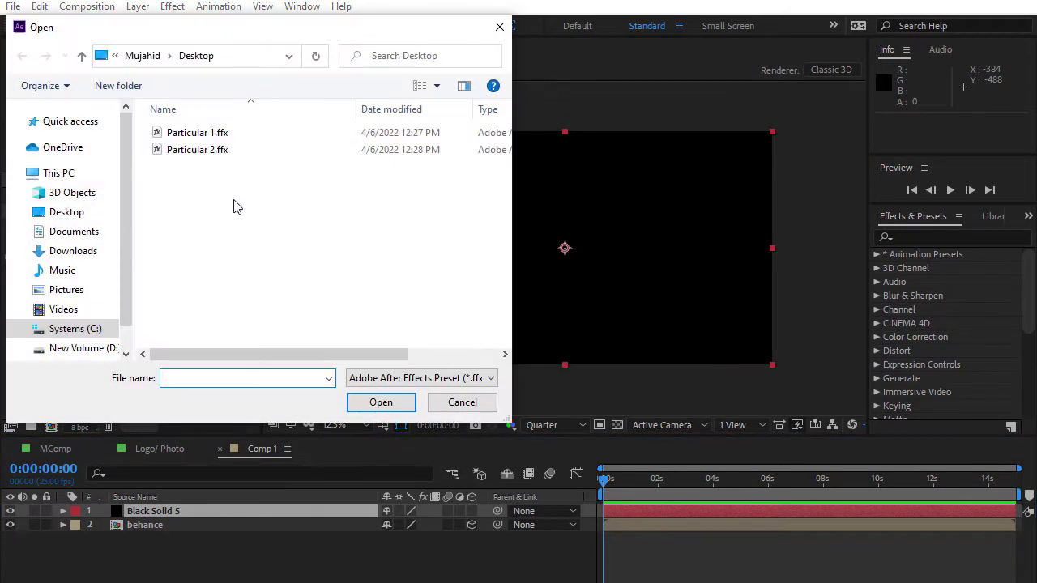
click(213, 132)
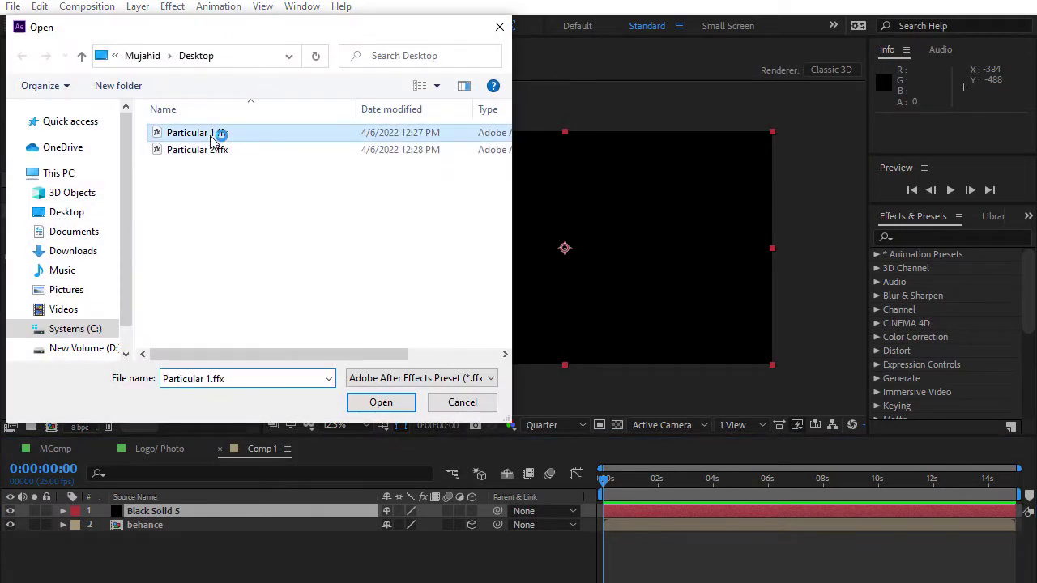
click(376, 405)
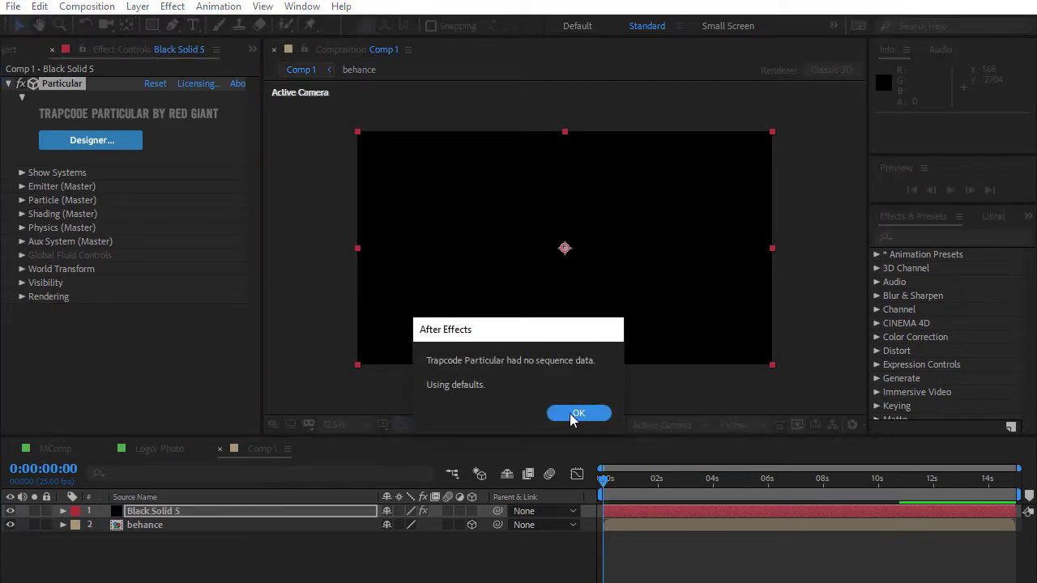
click(575, 413)
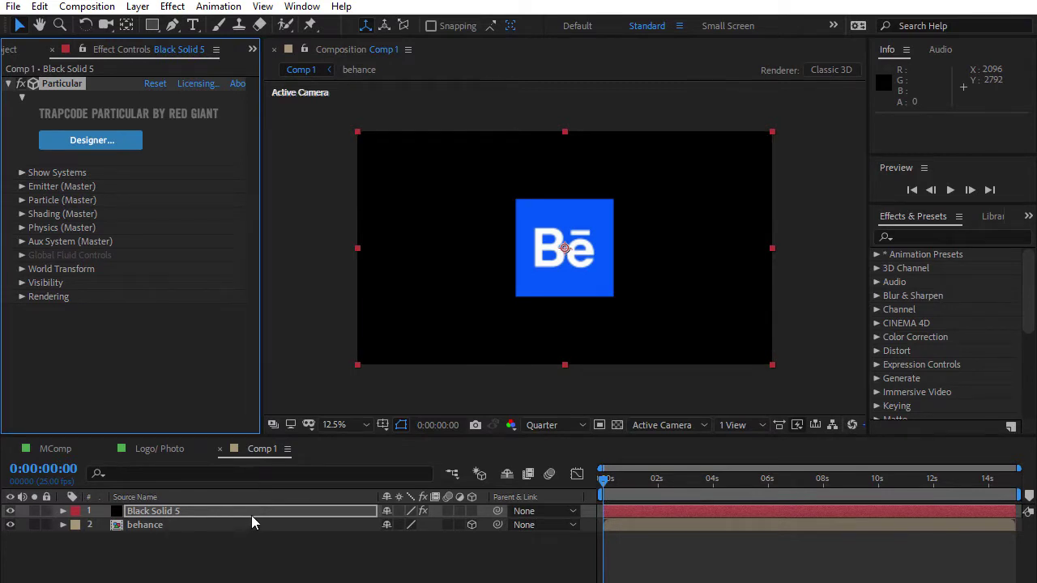
key(u)
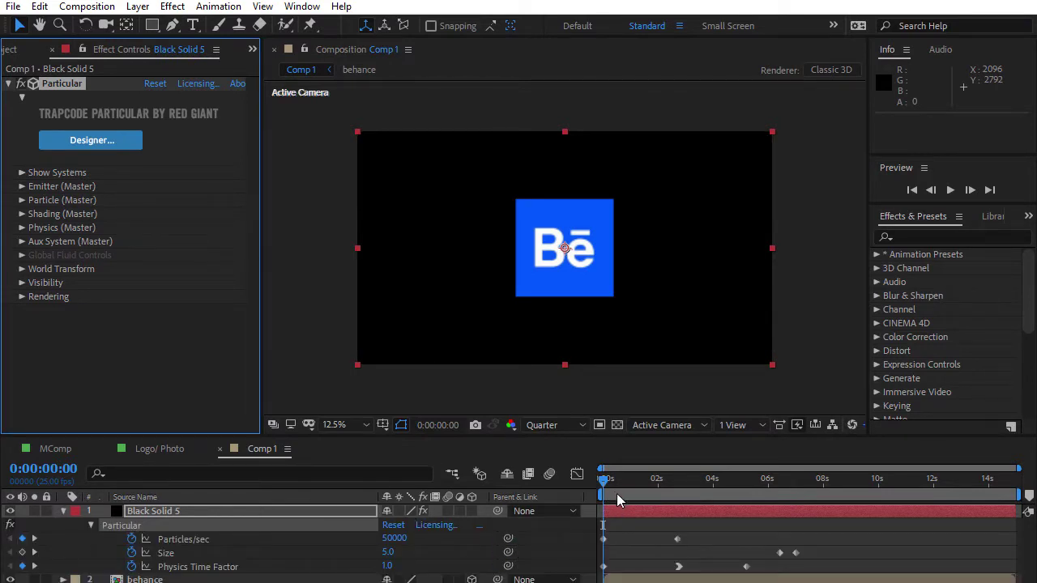
- Move the particle solid so it starts at 0:00:01:10
mouse_move(604, 485)
mouse_down()
mouse_move(642, 482)
mouse_move(658, 515)
mouse_up()
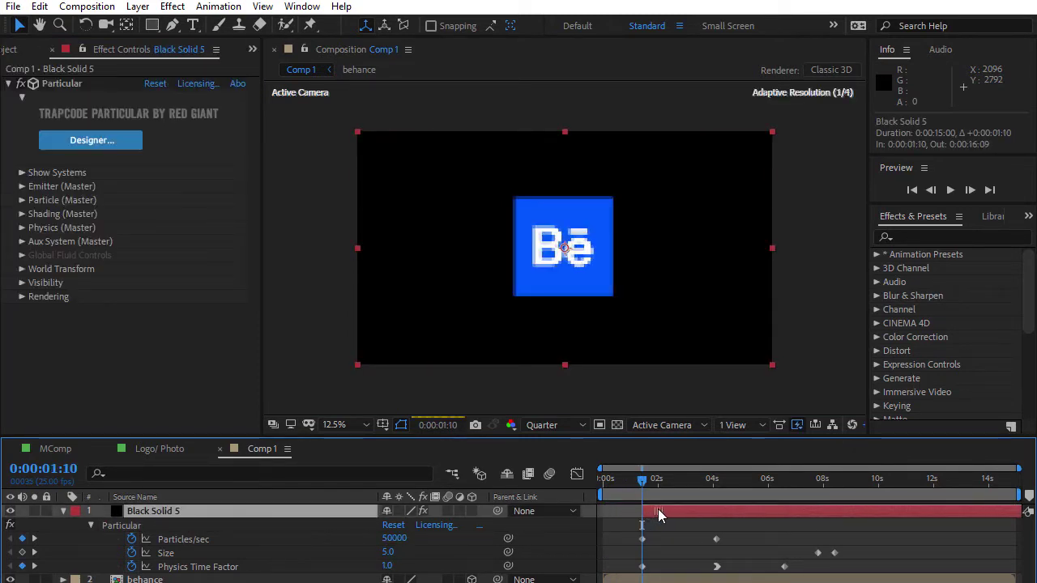
click(668, 528)
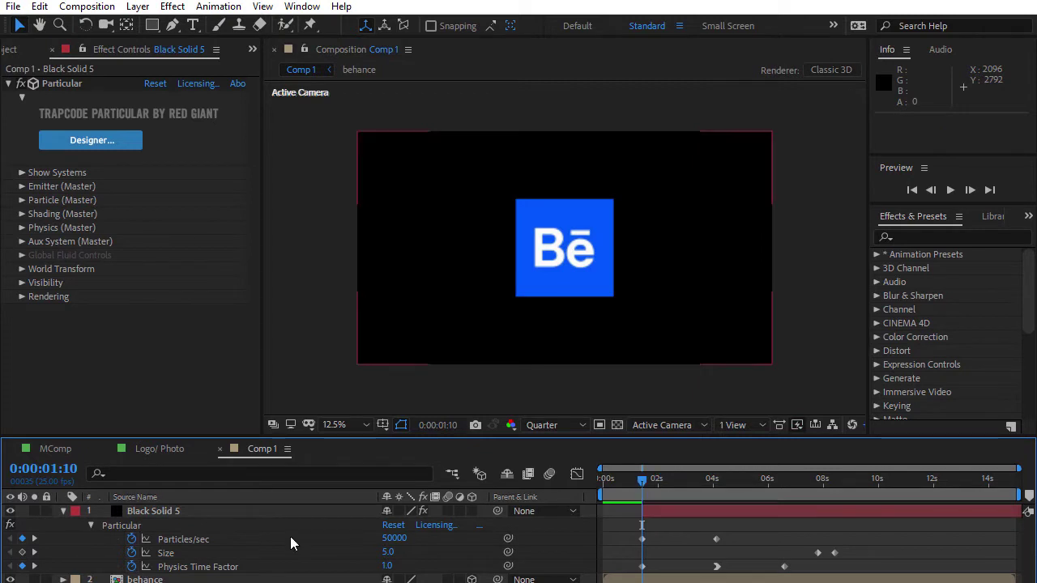
click(138, 368)
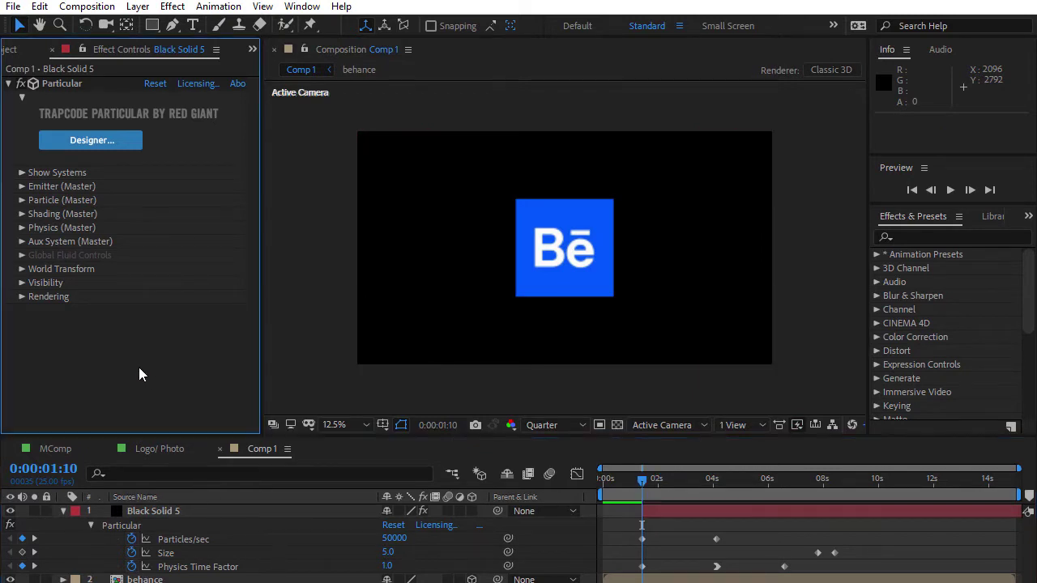
- Set Particular's Layer Emitter source layer to behance
click(21, 188)
scroll(118, 356, down, 3)
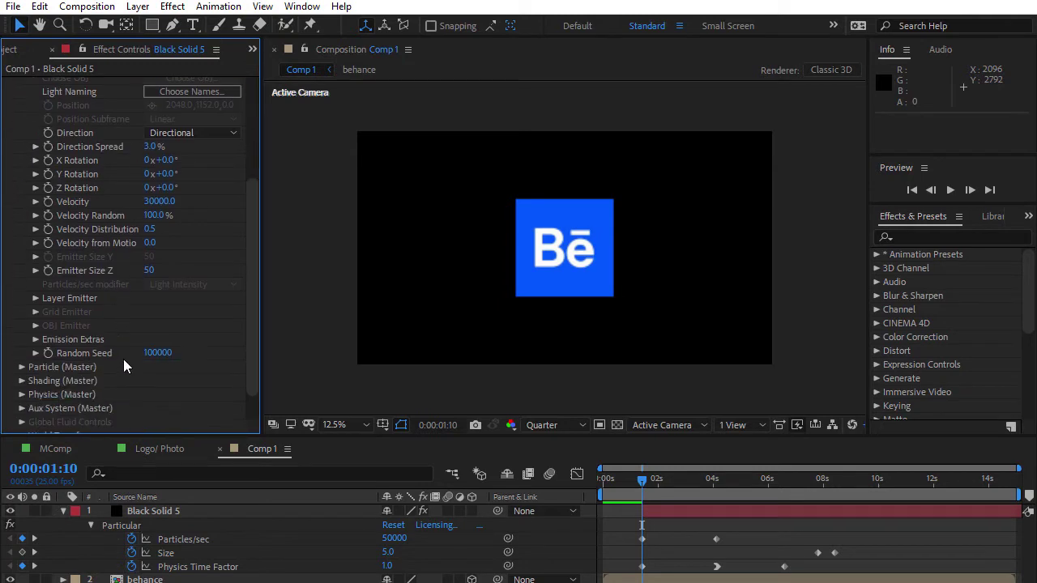
click(35, 298)
click(162, 315)
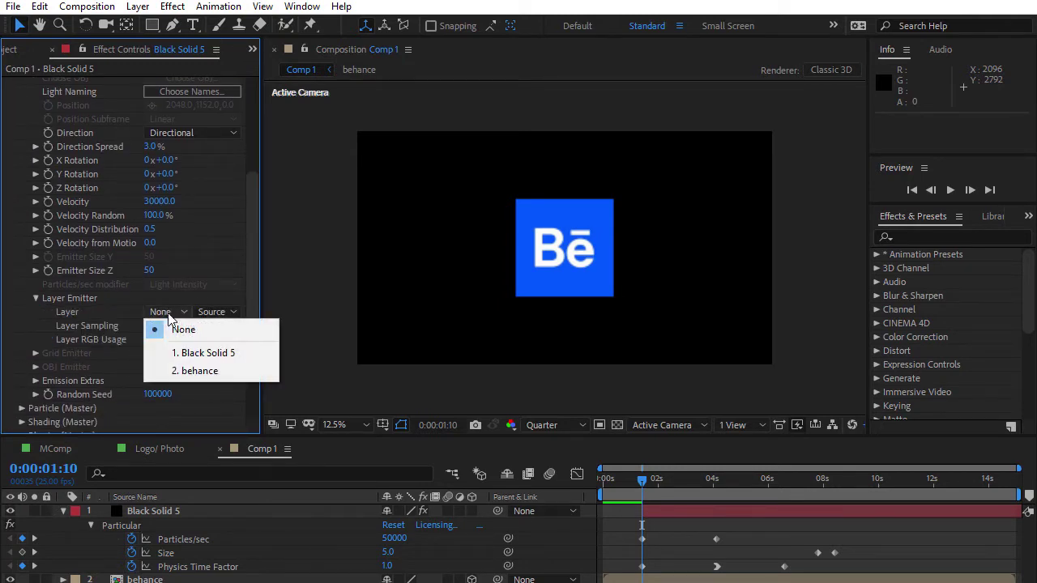
click(197, 371)
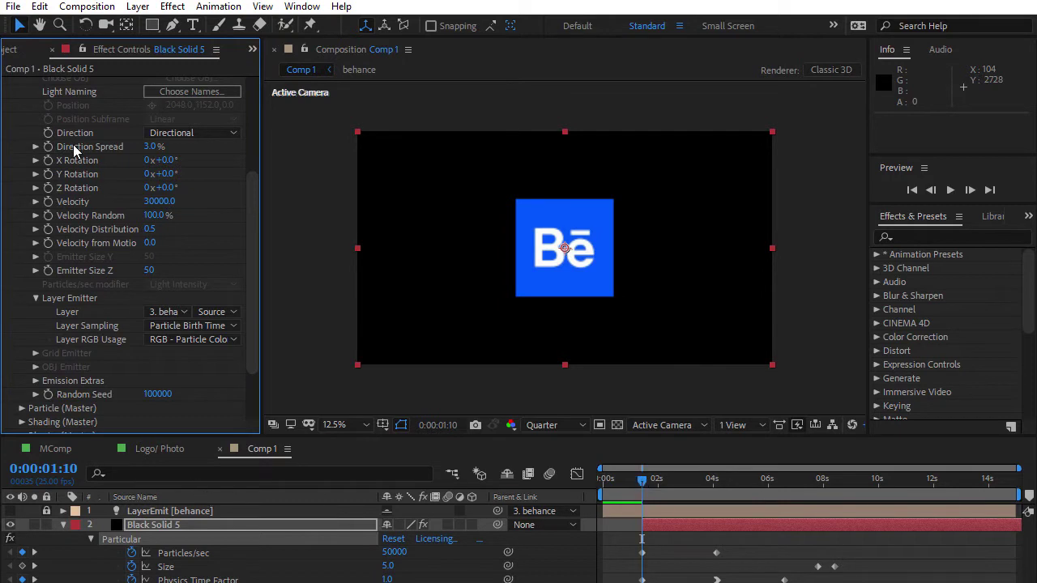
scroll(77, 153, up, 2)
scroll(45, 122, up, 3)
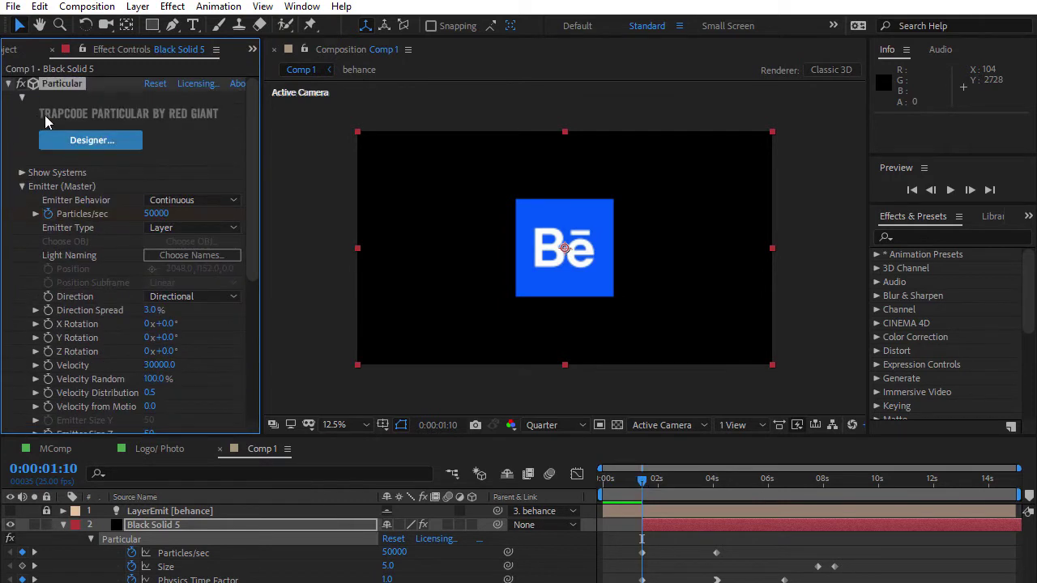
- Scrub the timeline around 0:00:02:18 to watch the particle burst spread
click(8, 85)
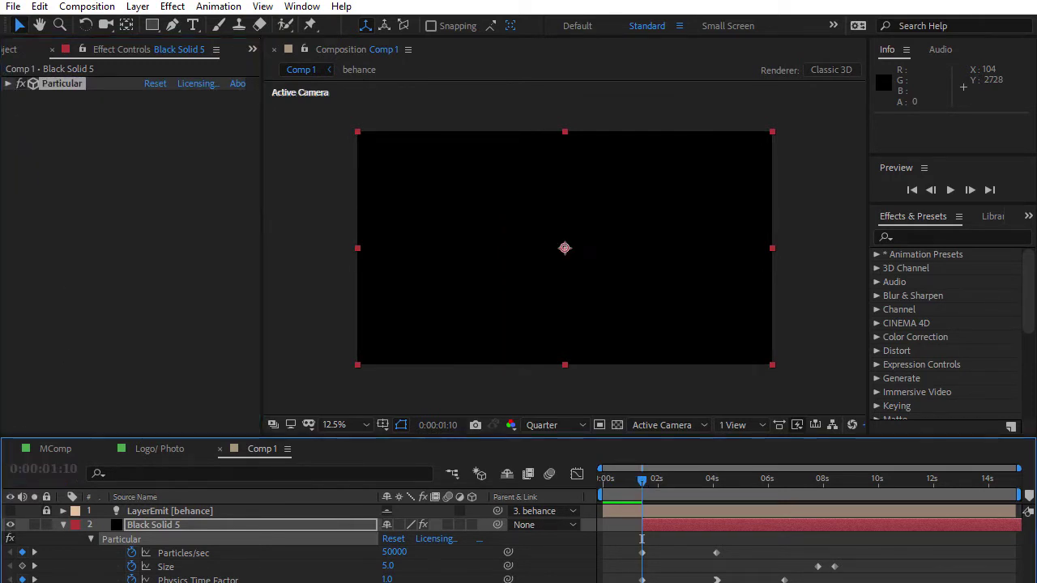
click(641, 484)
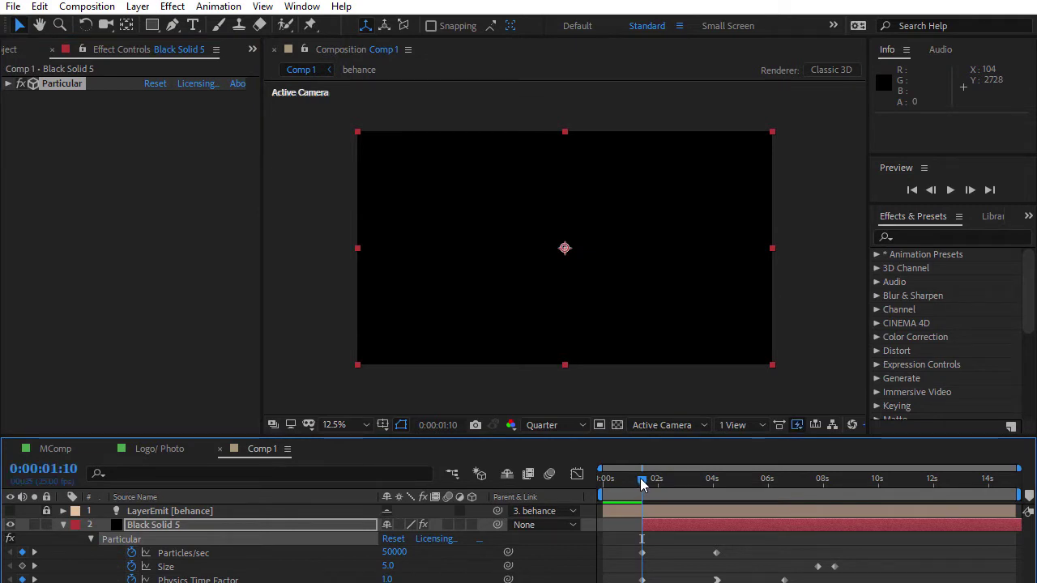
drag(641, 484, 701, 484)
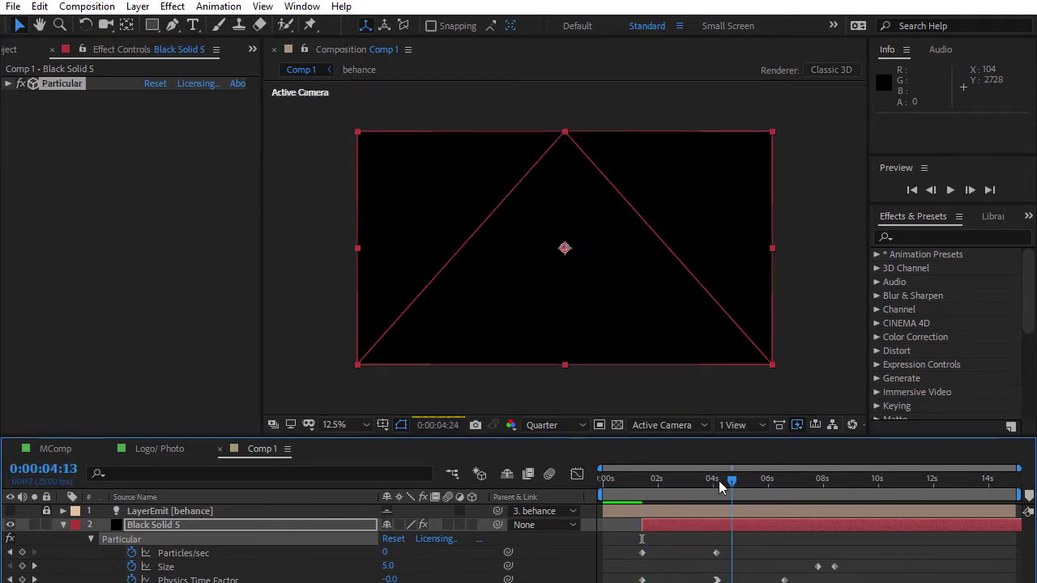
click(677, 490)
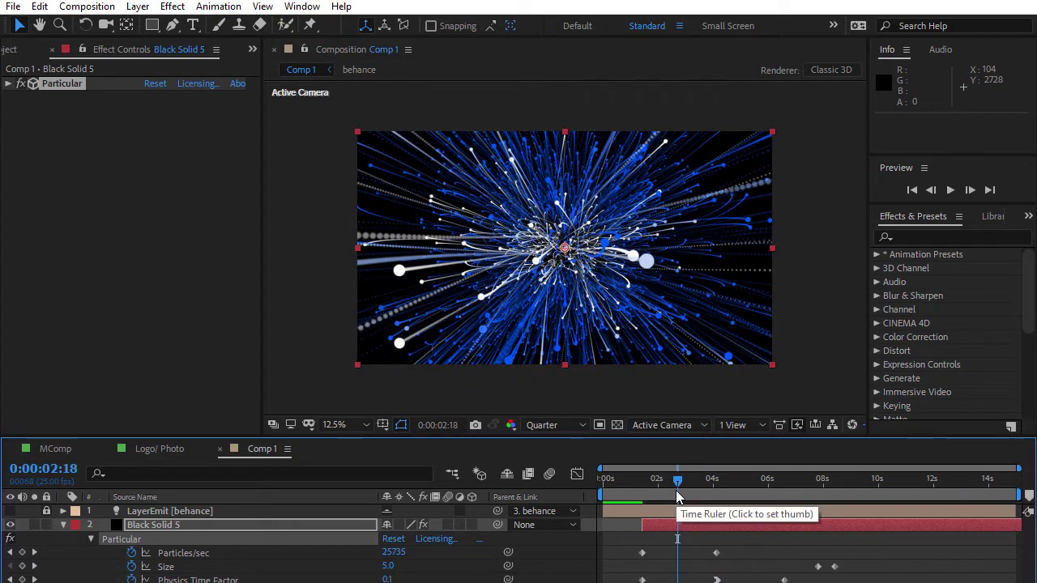
mouse_move(677, 490)
mouse_down()
mouse_move(644, 484)
mouse_move(738, 482)
mouse_up()
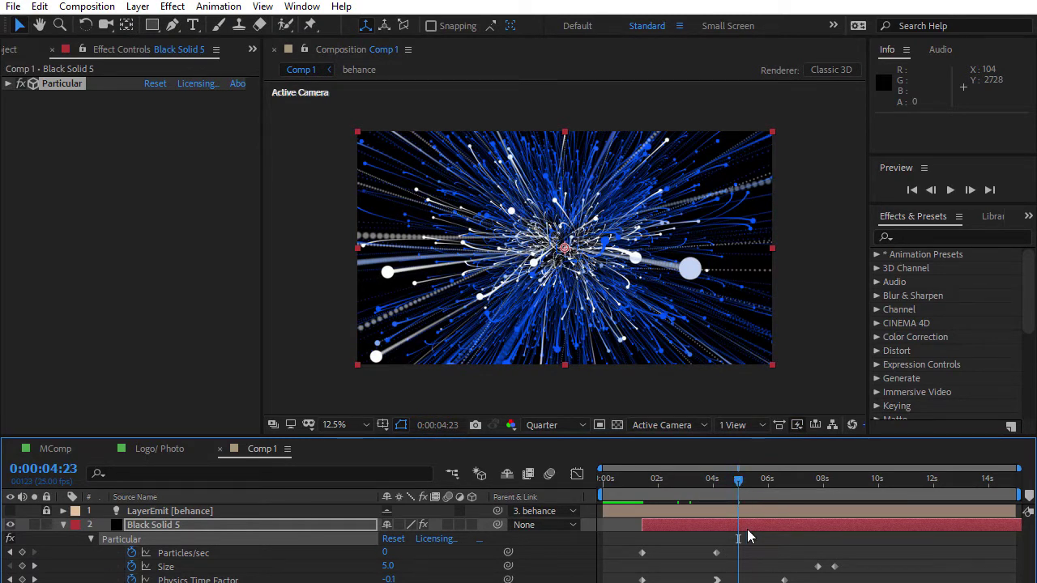
drag(766, 482, 802, 483)
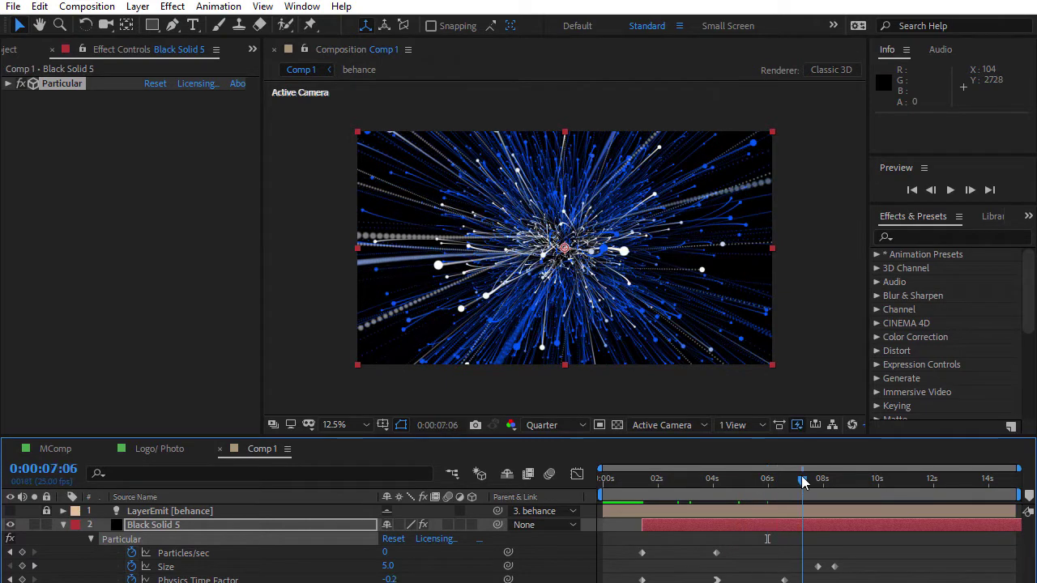
- At 0:00:07:19, duplicate the Black Solid 5 particle layer with Ctrl+D
mouse_move(803, 483)
mouse_down()
mouse_move(830, 483)
mouse_move(788, 483)
mouse_up()
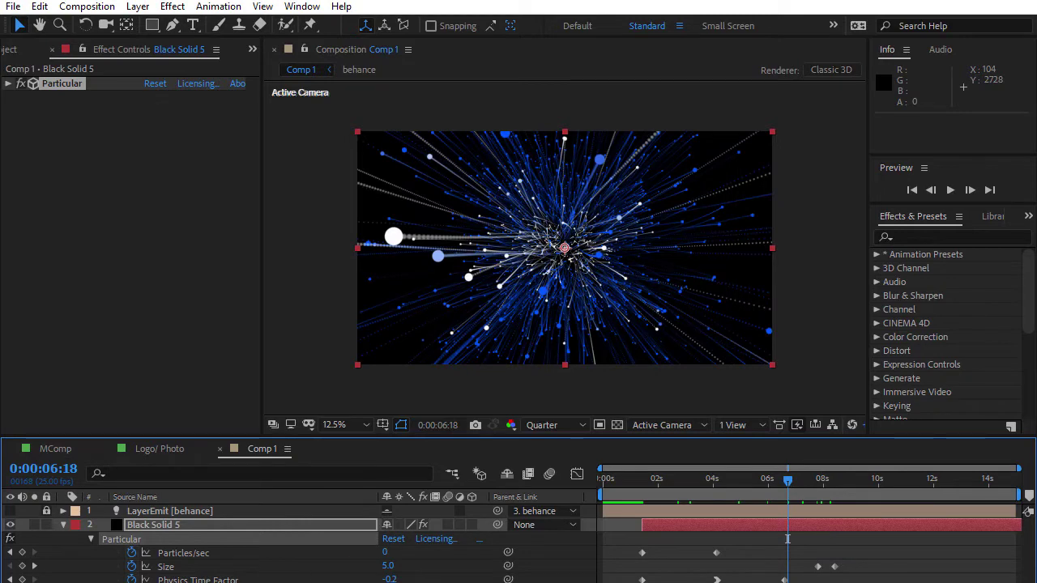
click(206, 524)
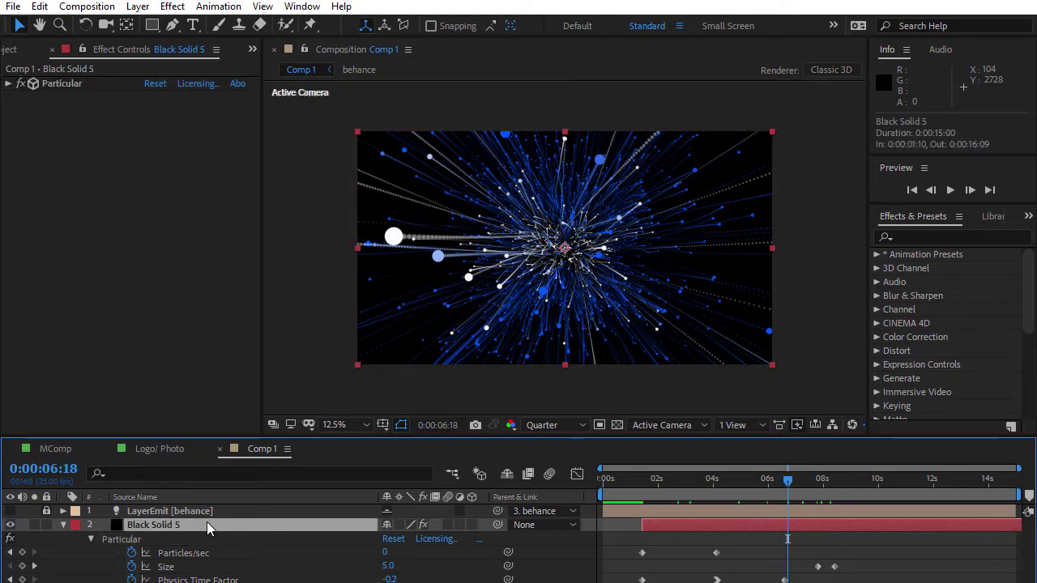
key(ctrl+d)
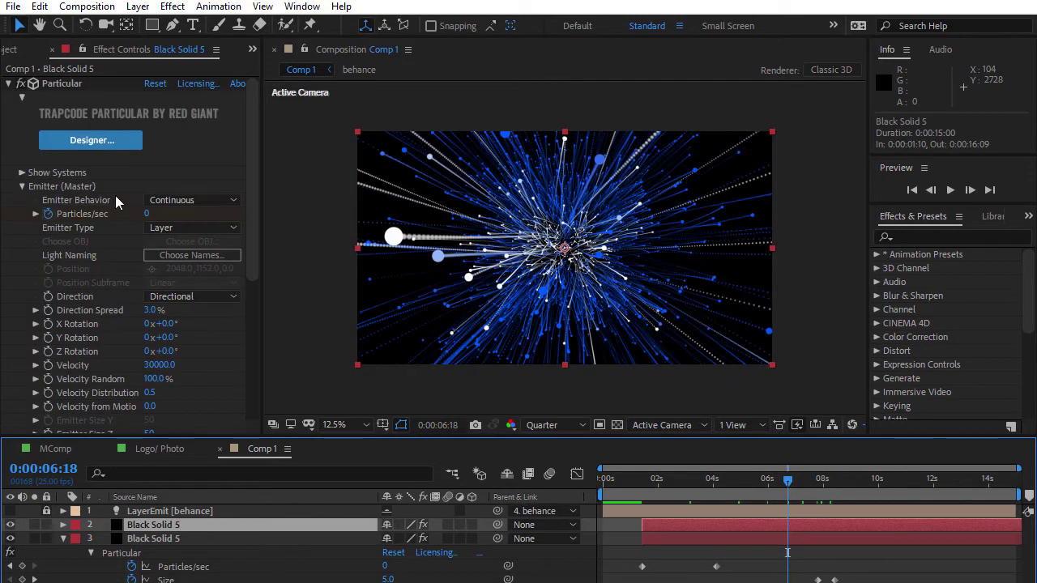
- Delete Particular from the duplicate and return to the 0:00:01:10 keyframe
click(67, 87)
key(Delete)
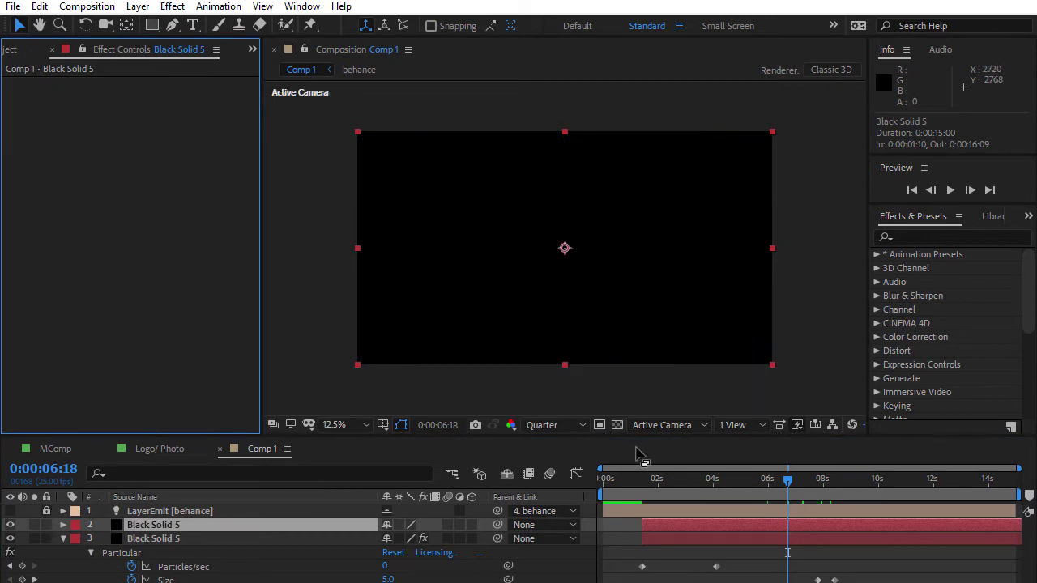
click(641, 472)
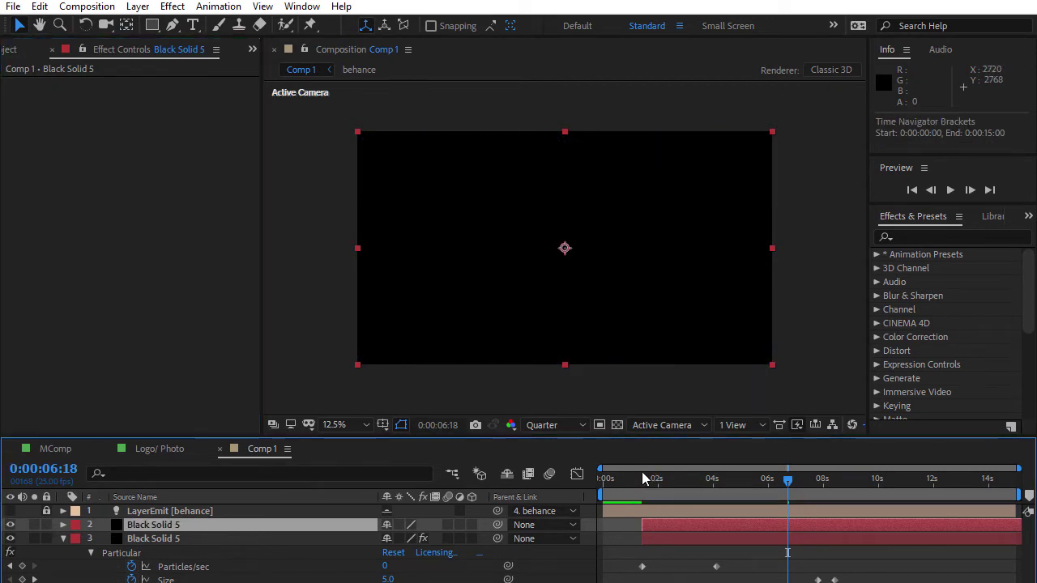
click(649, 479)
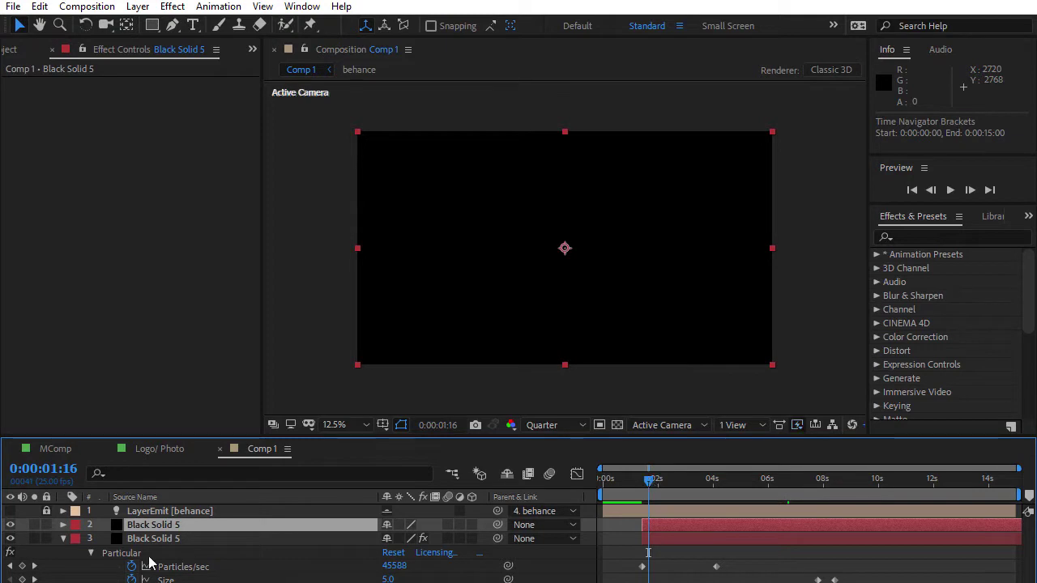
key(j)
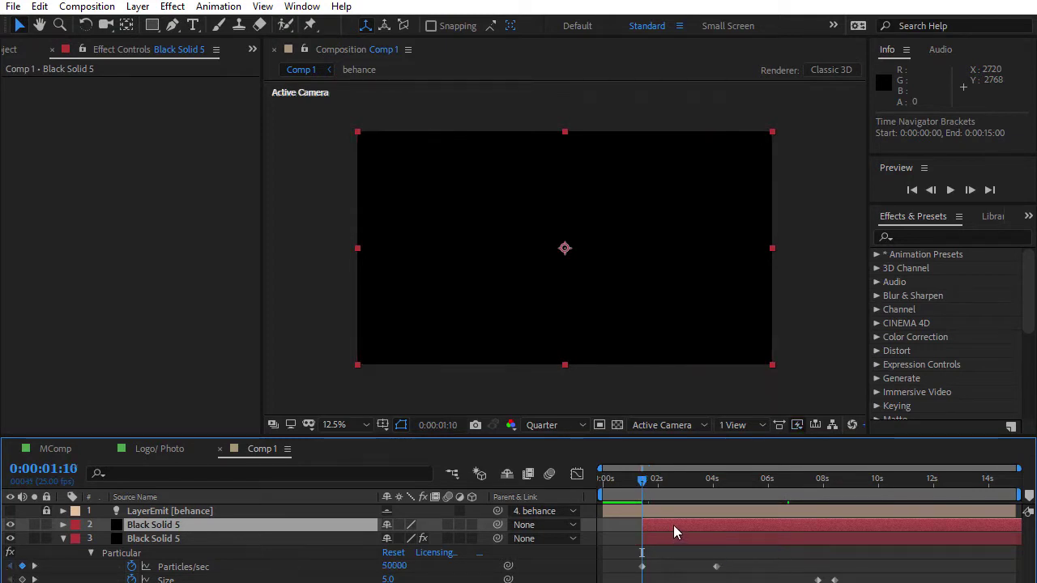
- Apply the Particular 2.ffx animation preset to the duplicate layer
click(234, 7)
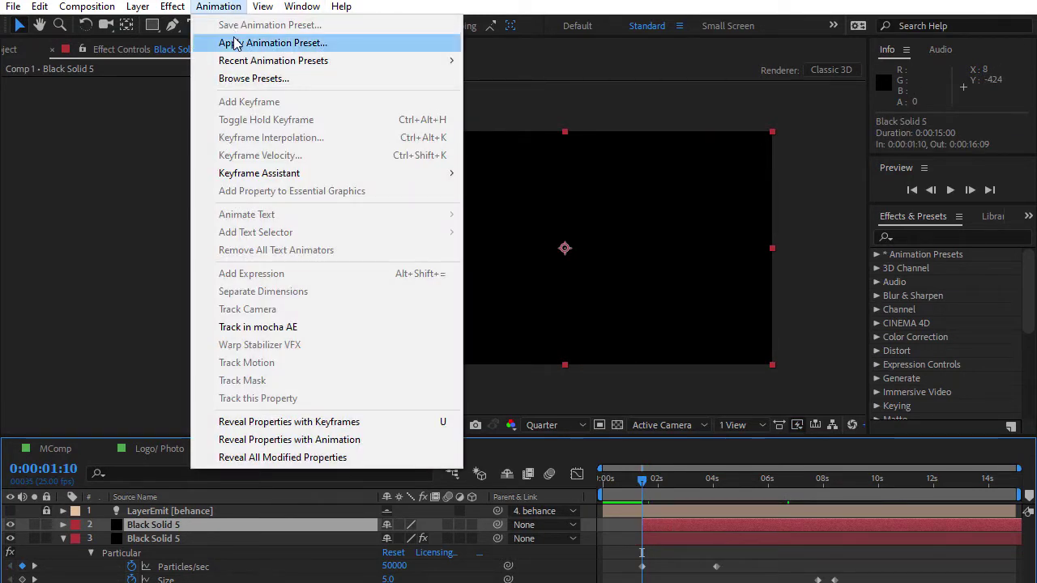
click(240, 43)
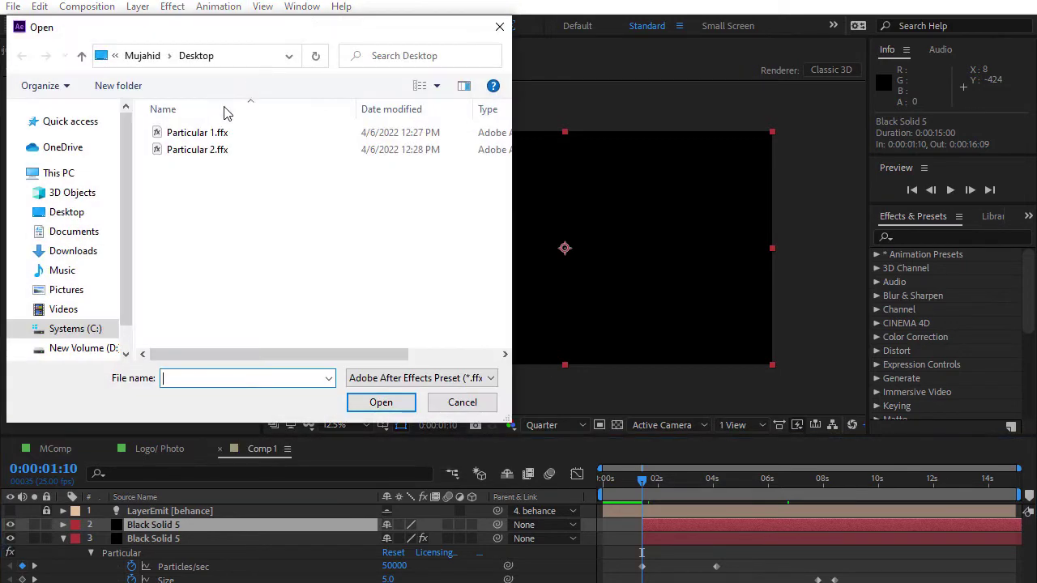
click(212, 149)
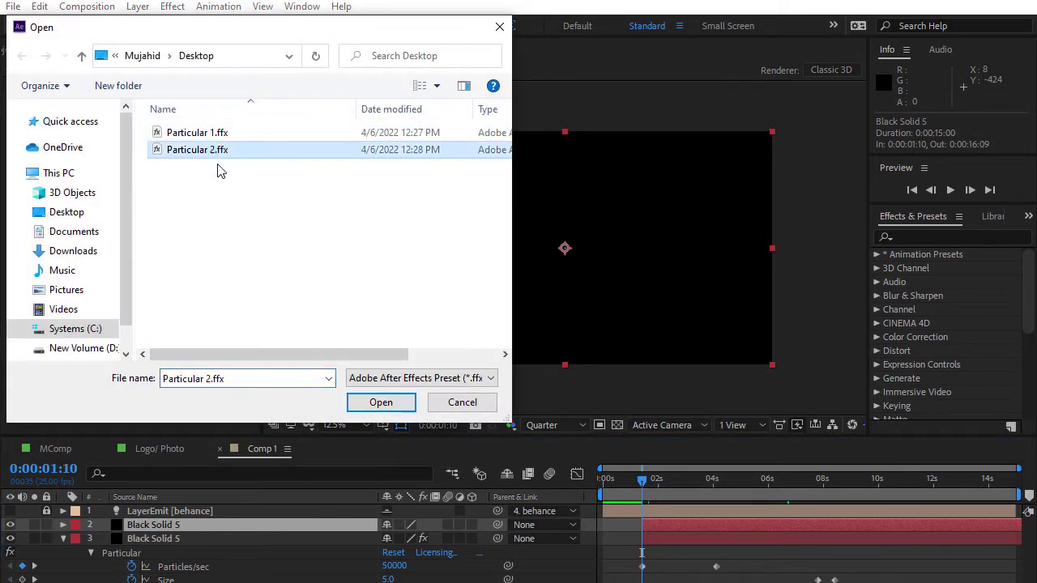
click(382, 401)
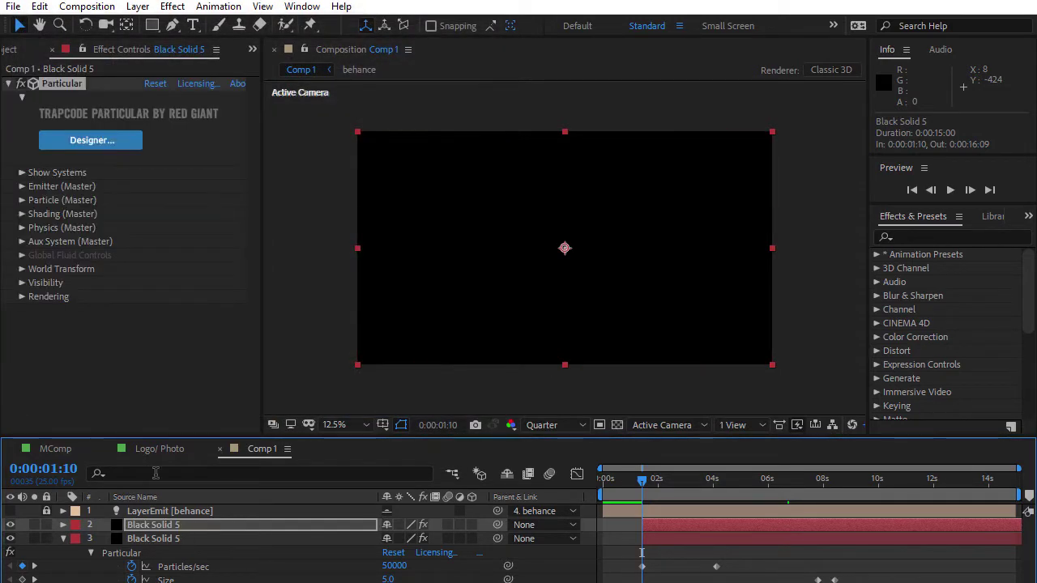
- Set the new Particular's Layer Emitter source to the behance layer
click(23, 186)
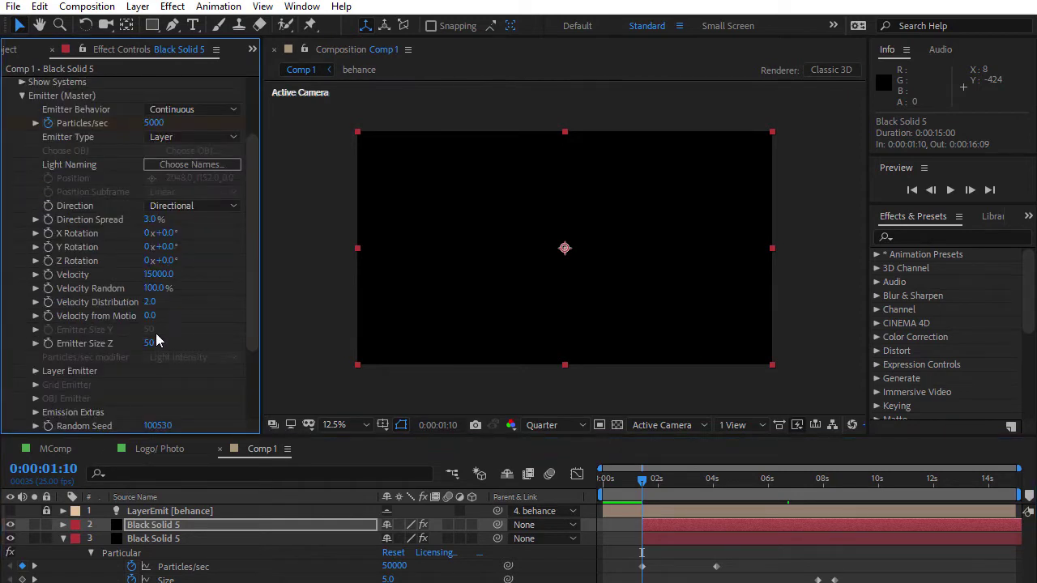
scroll(78, 344, down, 3)
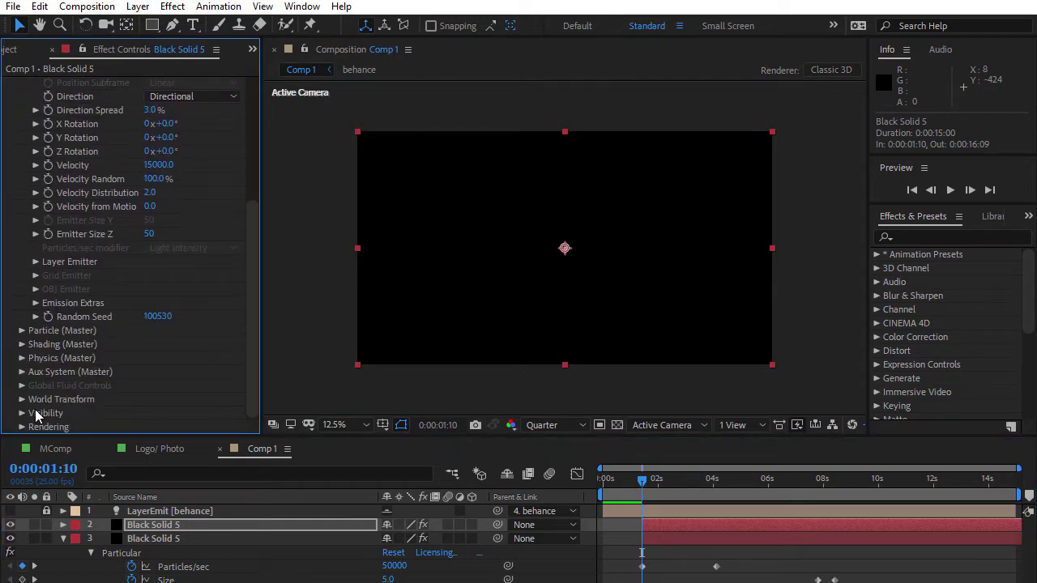
click(34, 264)
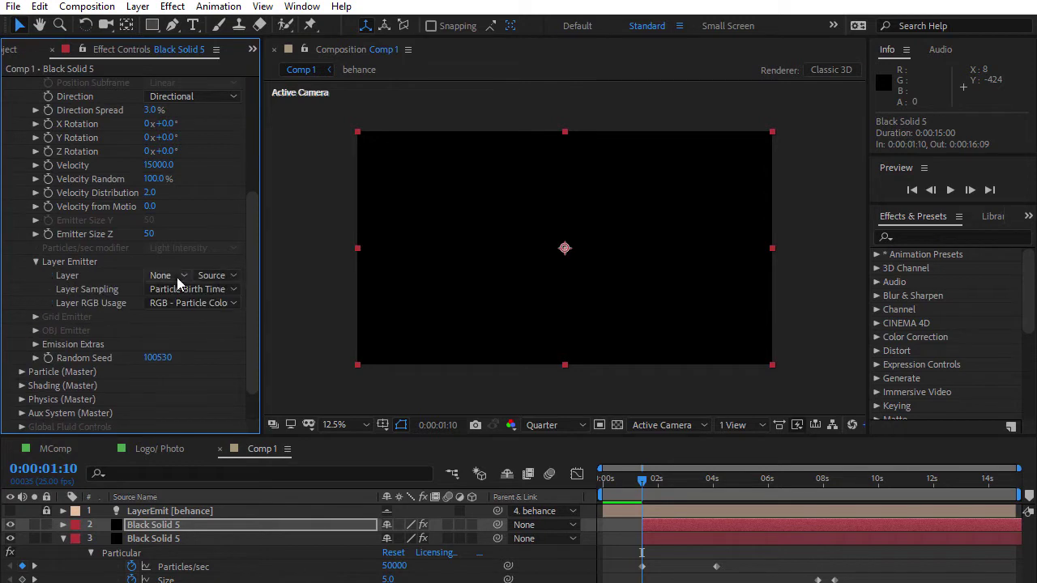
click(170, 275)
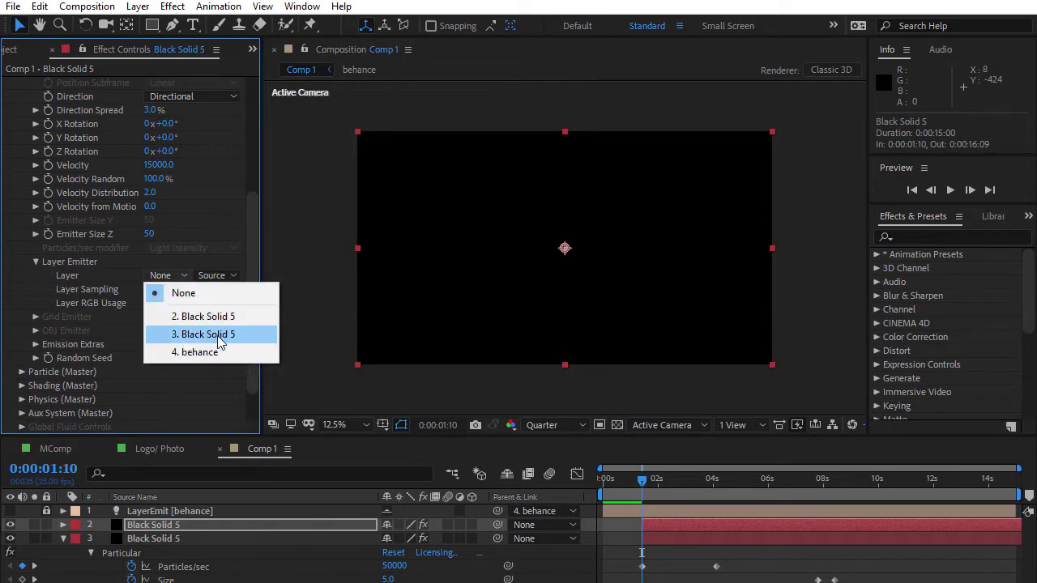
click(209, 353)
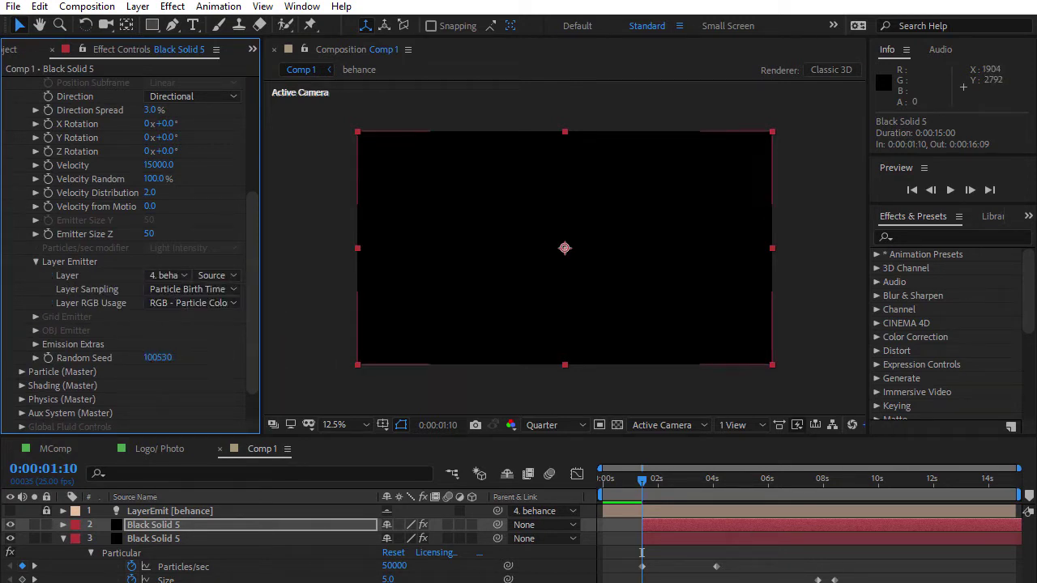
- Toggle layer 2's visibility and scrub from 3:08 to 7:20 to compare the bursts
drag(642, 479, 694, 481)
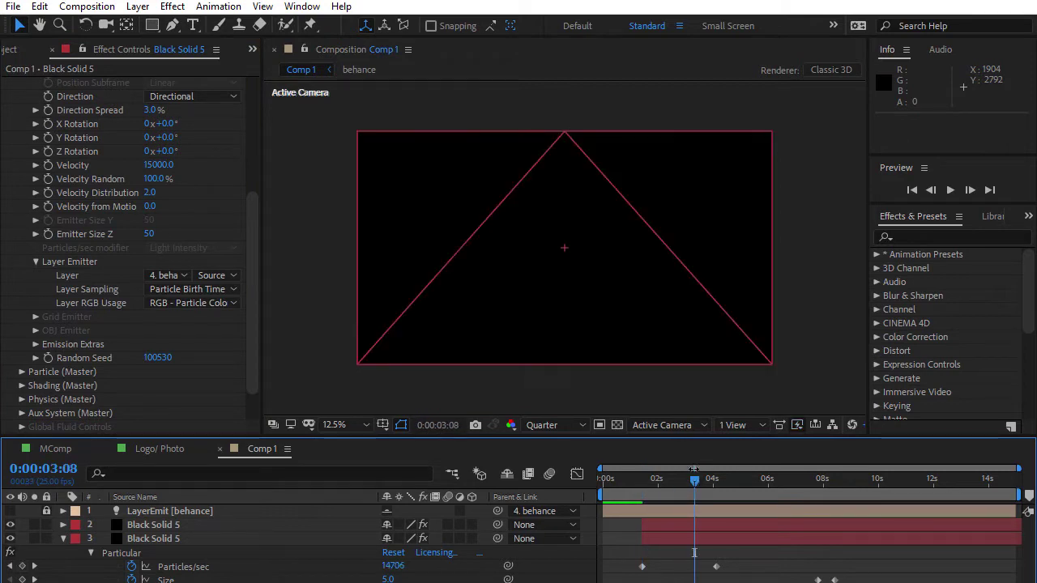
click(11, 525)
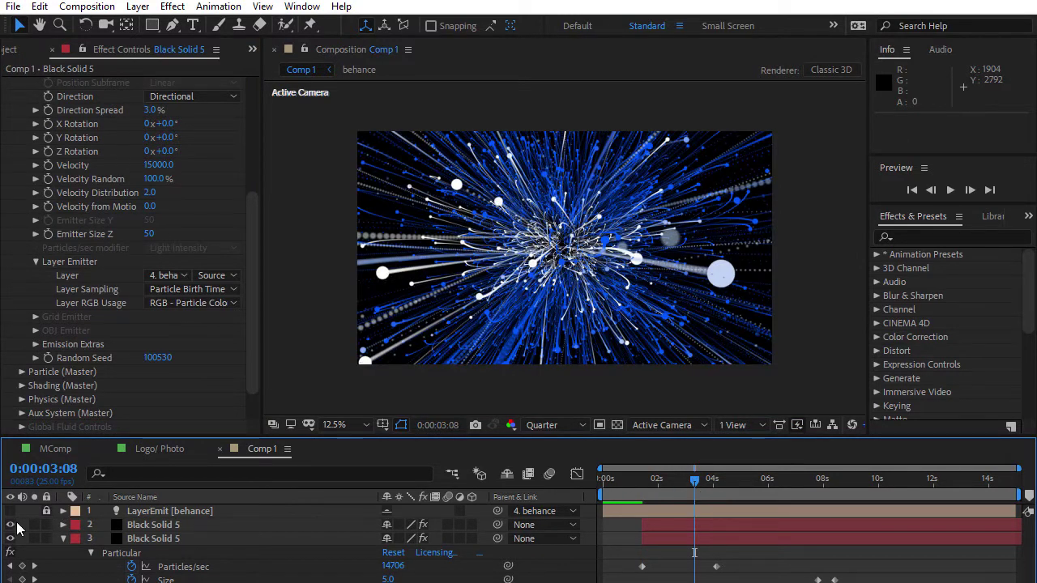
click(11, 525)
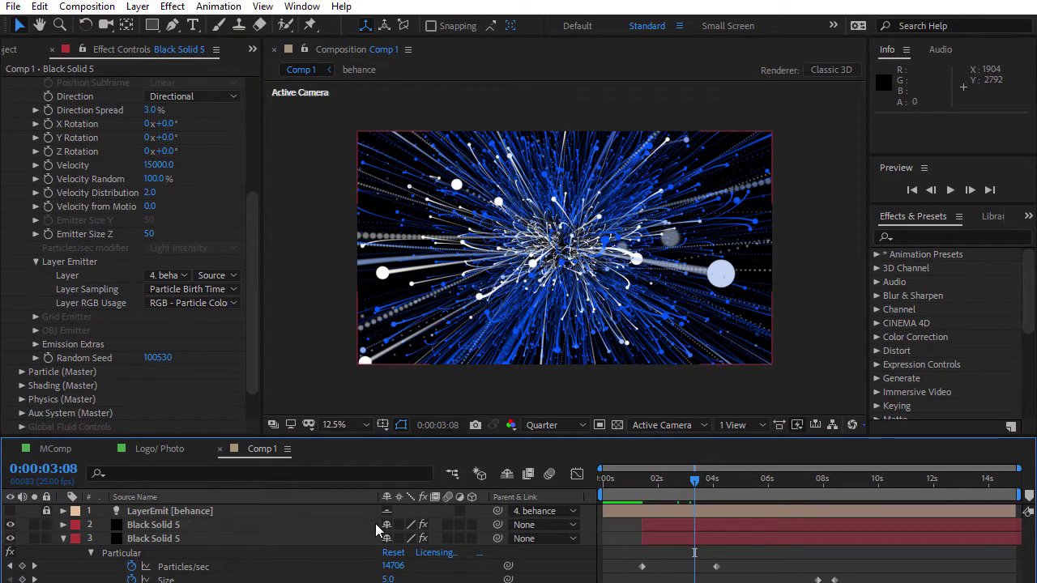
drag(694, 485, 725, 484)
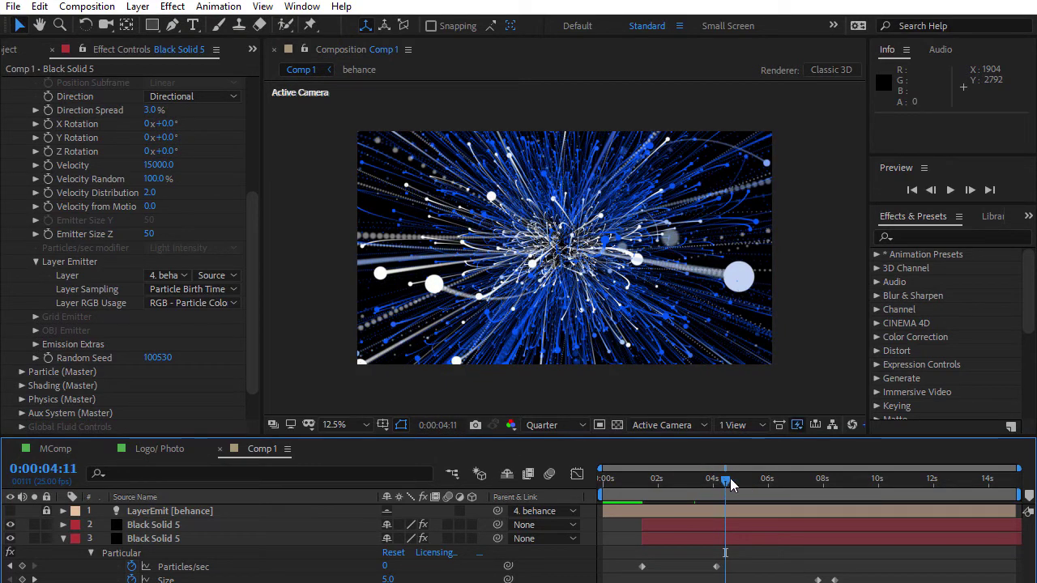
mouse_move(725, 484)
mouse_down()
mouse_move(798, 484)
mouse_move(761, 491)
mouse_up()
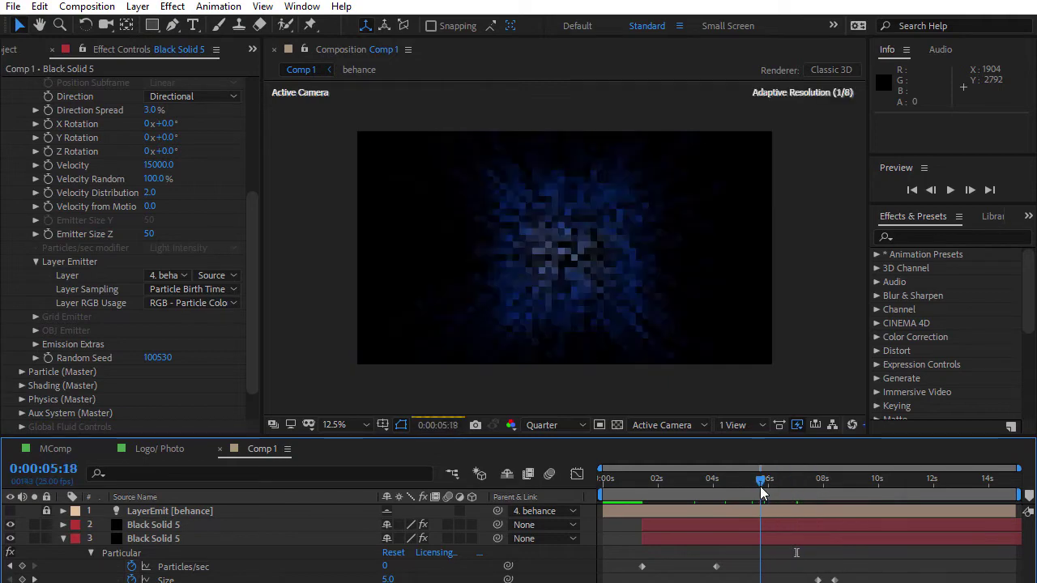
click(820, 484)
mouse_move(820, 484)
mouse_down()
mouse_move(834, 485)
mouse_move(823, 484)
mouse_up()
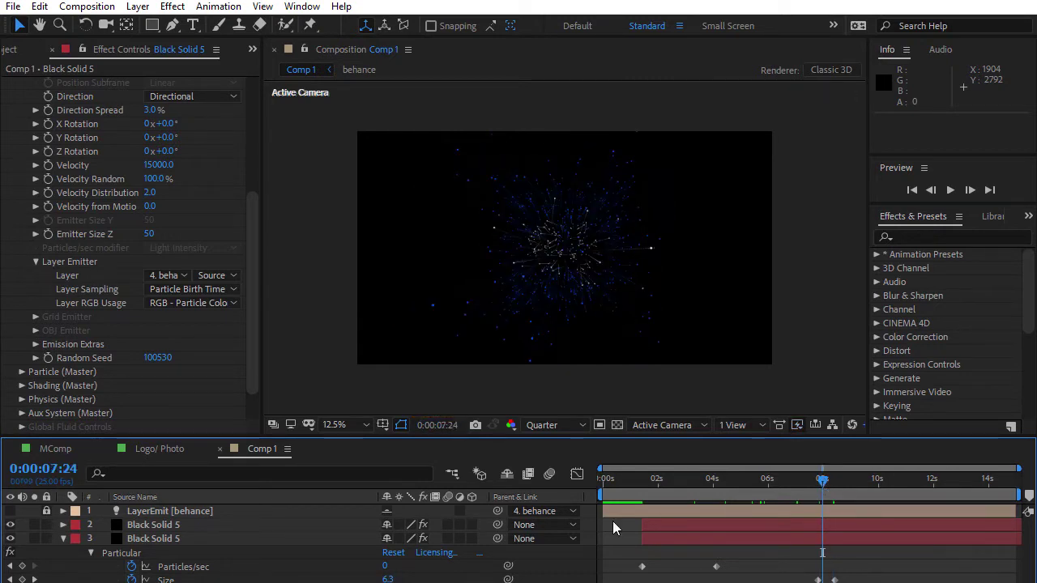
key(Page_Up)
key(Page_Up)
key(Page_Up)
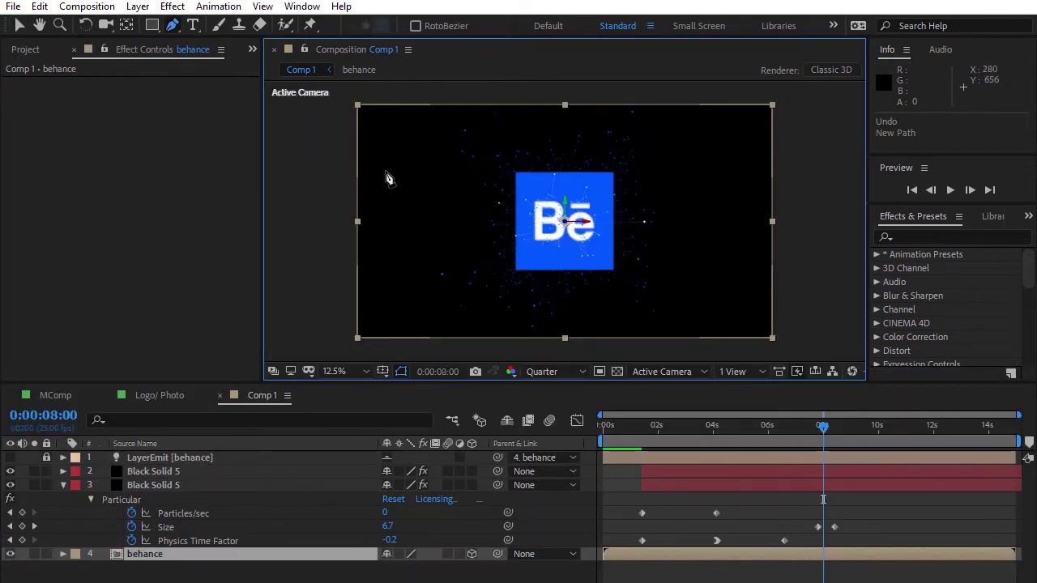
- Draw a four-point mask around the behance logo and reveal its Mask Path property
click(385, 170)
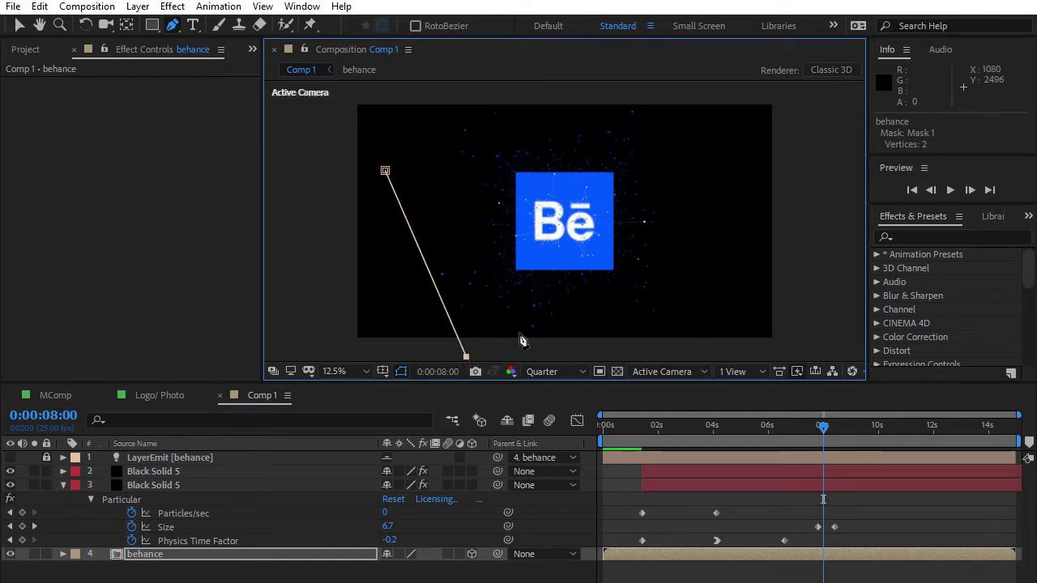
click(741, 186)
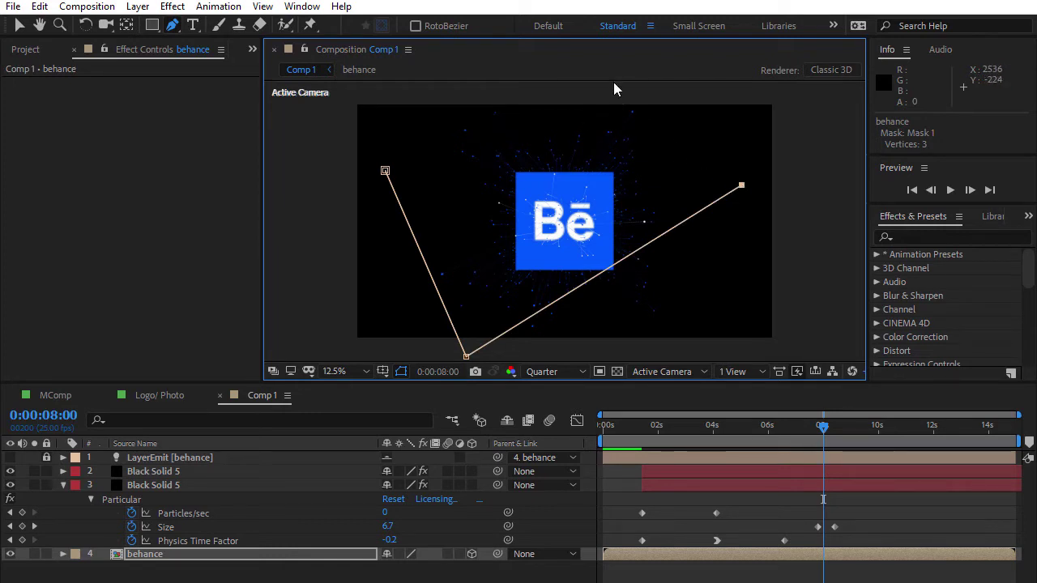
click(385, 172)
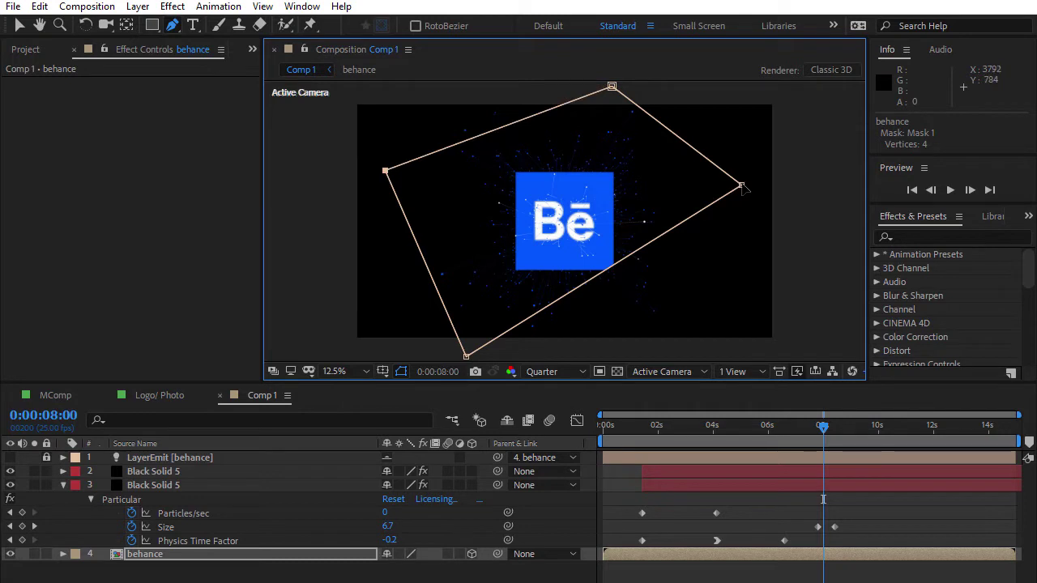
drag(742, 187, 776, 252)
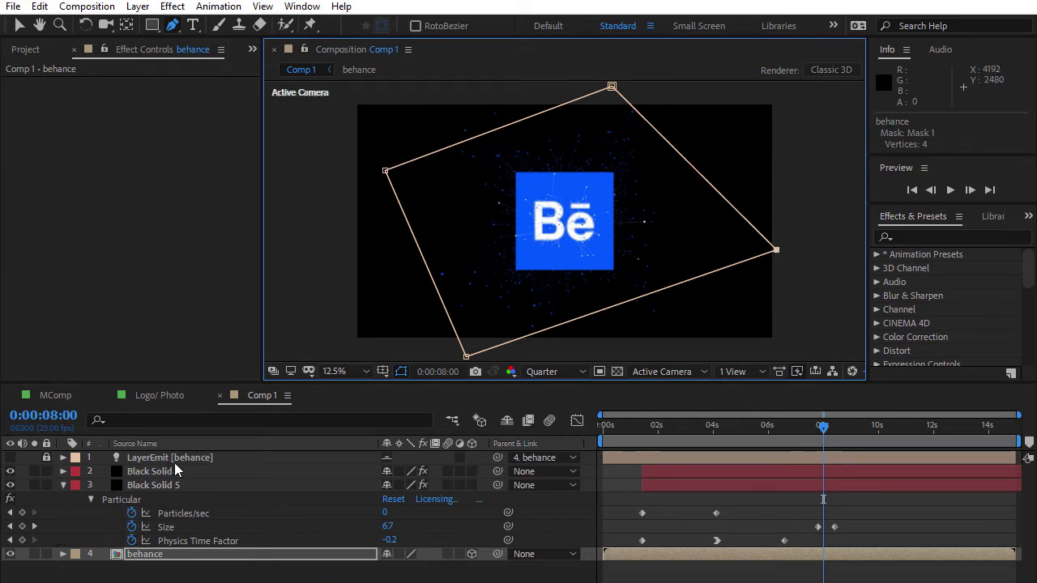
key(m)
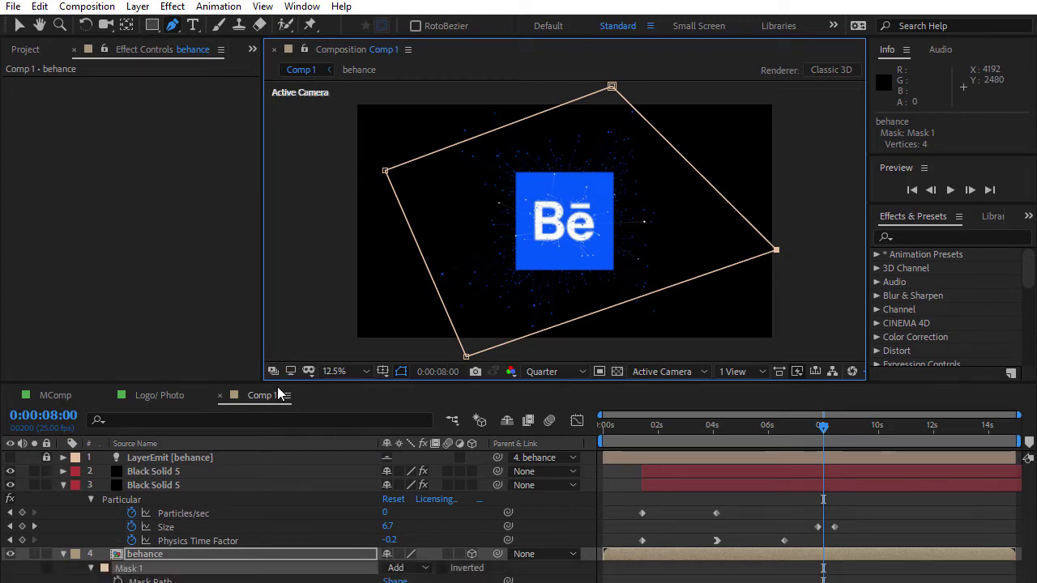
- Add Mask Path keyframes at 0:00:08:00 and 0:00:09:15
drag(280, 381, 282, 366)
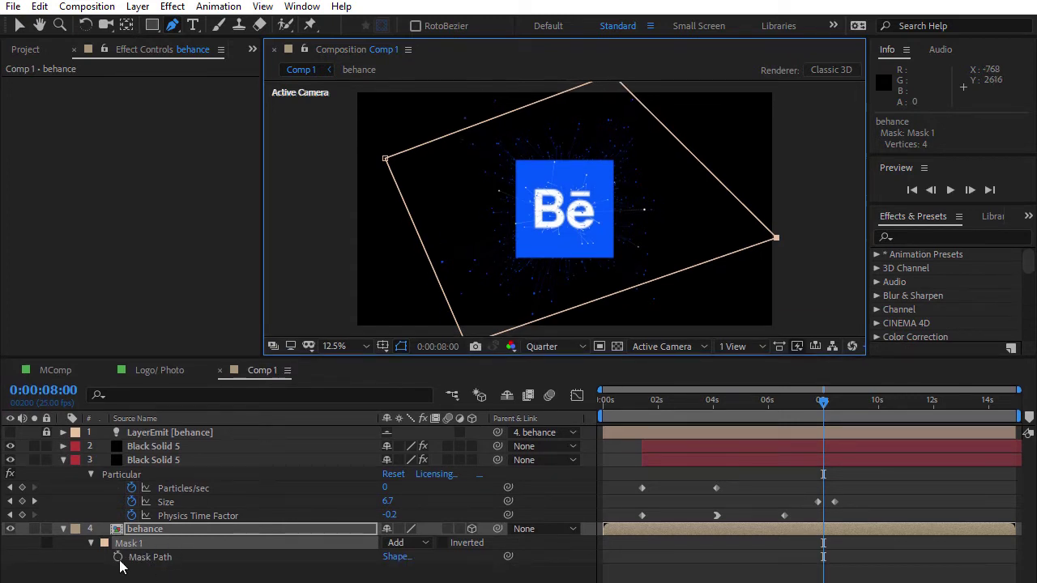
click(119, 558)
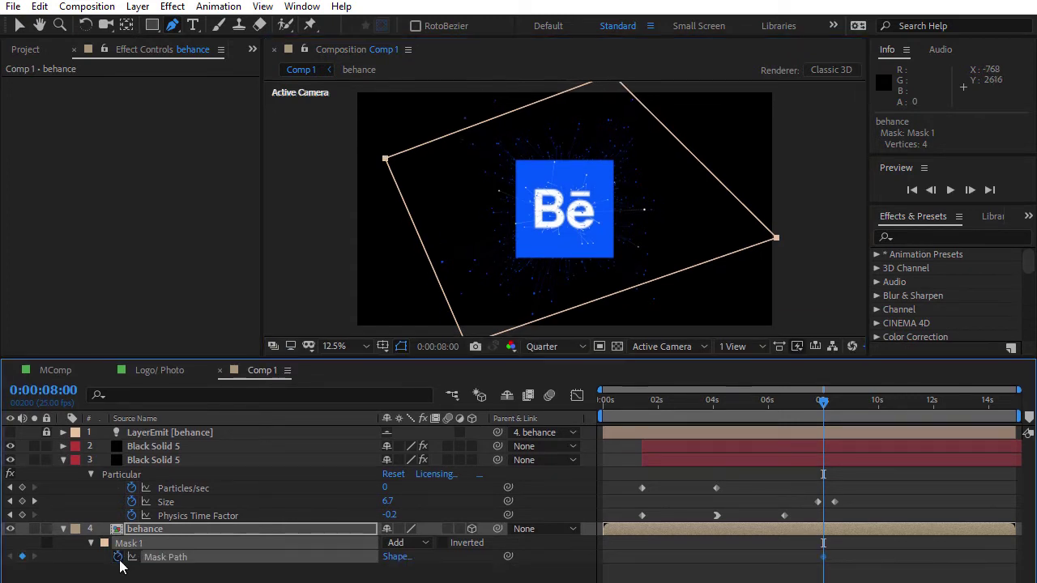
click(843, 400)
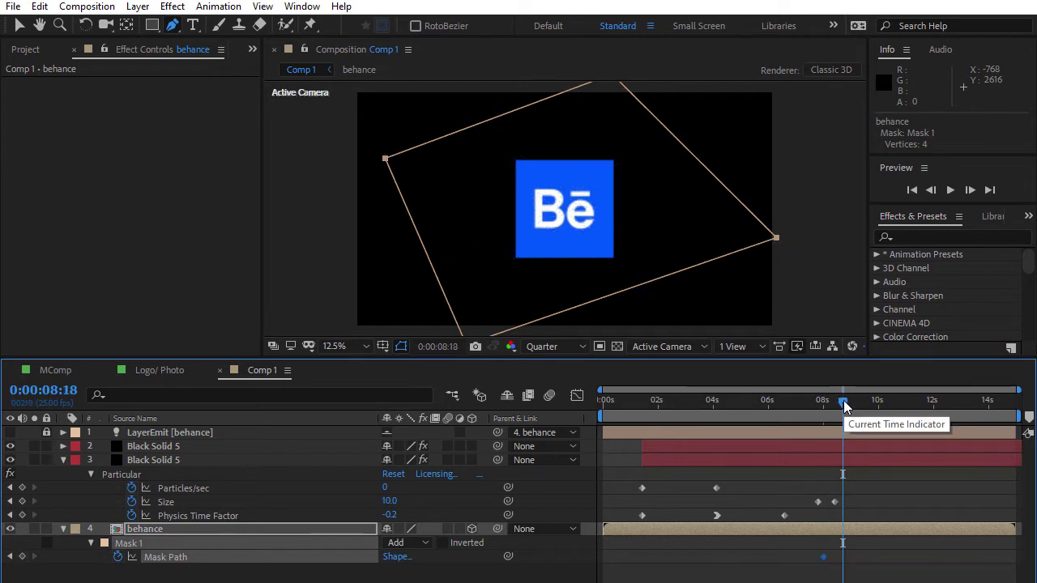
drag(843, 400, 868, 404)
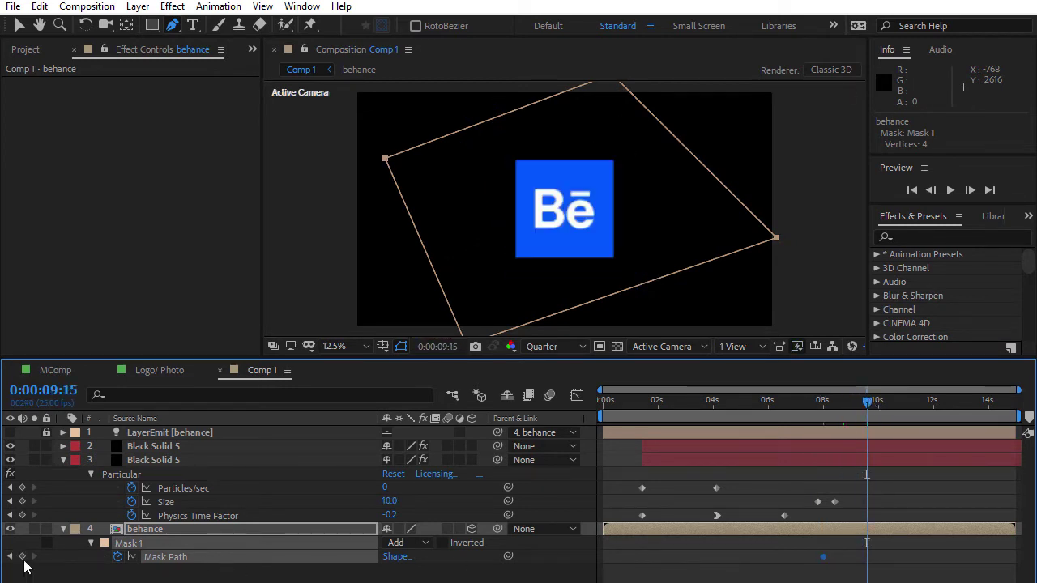
click(22, 556)
click(11, 556)
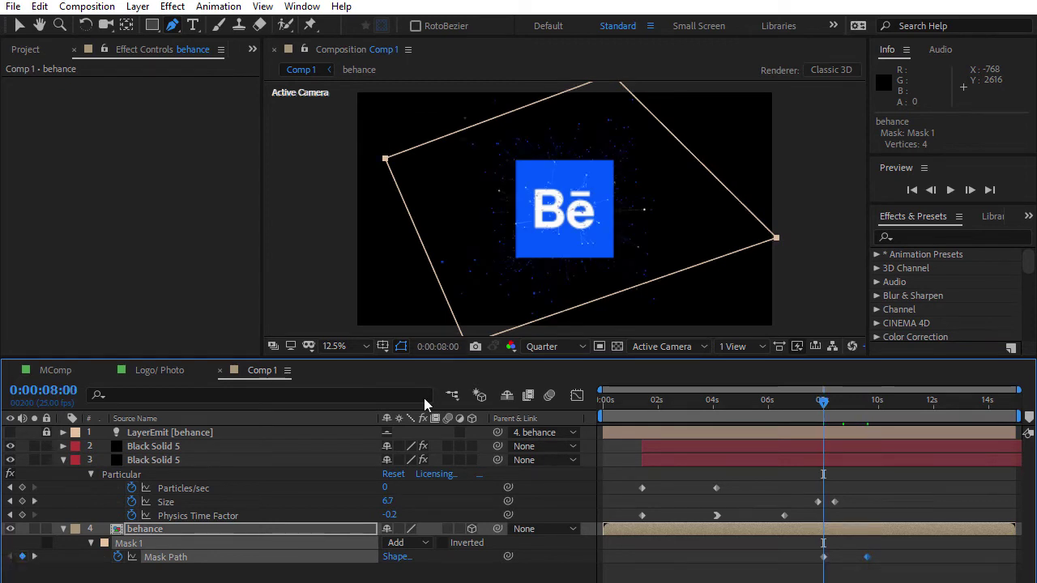
- At 8:00, squeeze the mask into a thin sliver at the left, then check the wipe
key(comma)
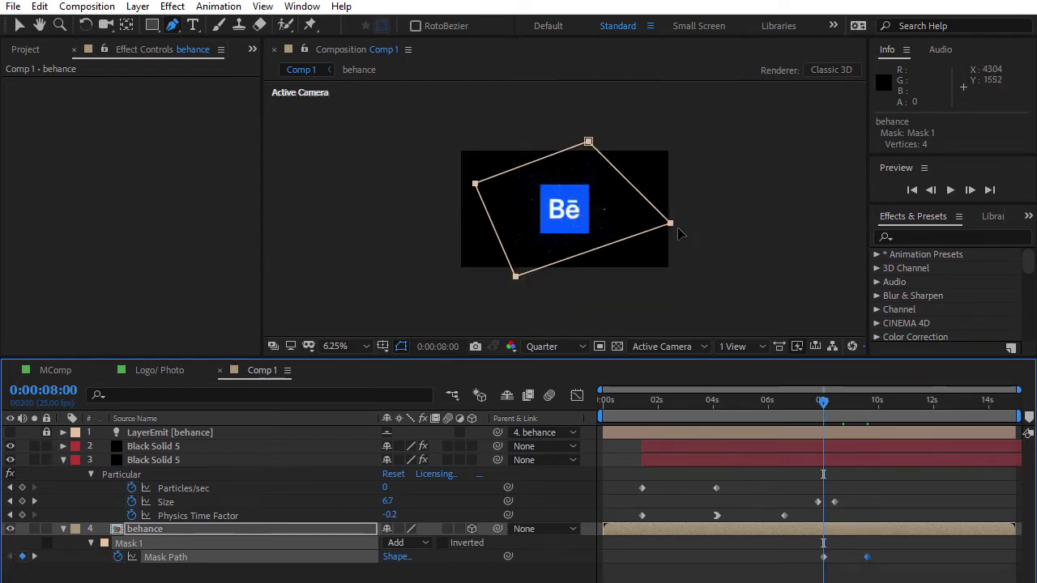
key(ctrl+z)
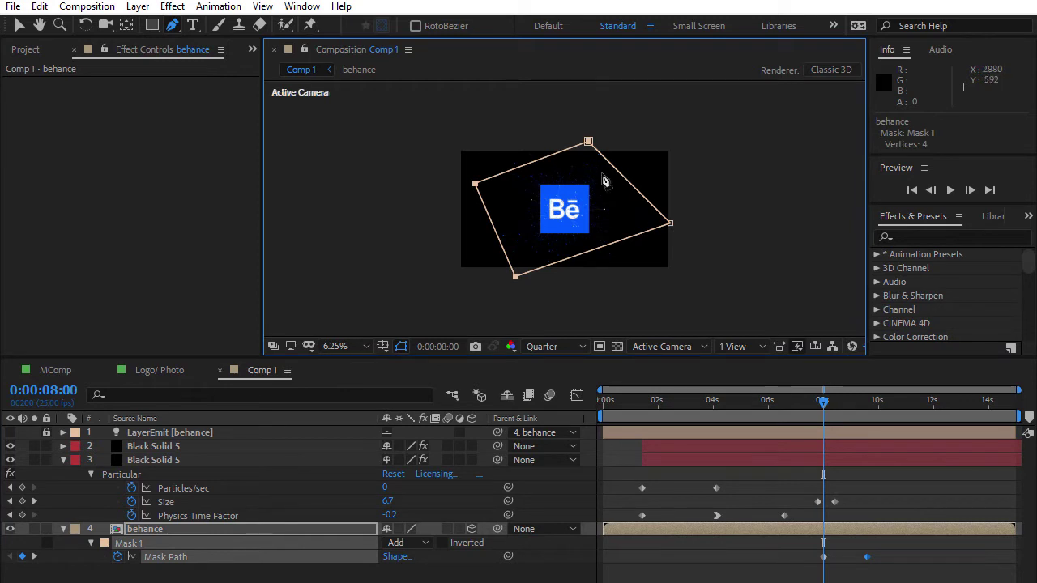
drag(588, 142, 485, 184)
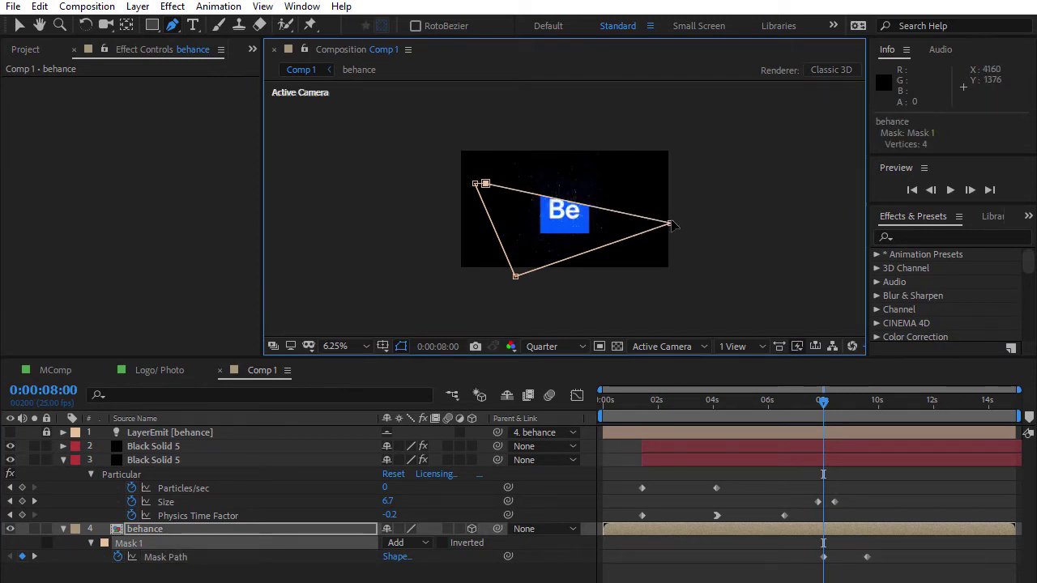
mouse_move(669, 225)
mouse_down()
mouse_move(533, 264)
mouse_move(523, 278)
mouse_up()
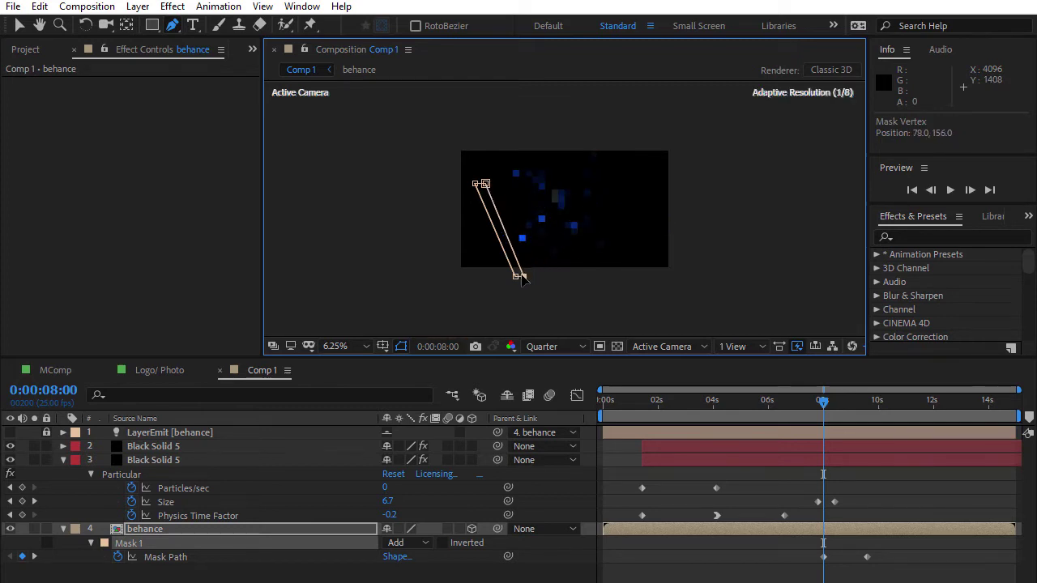
key(F2)
drag(823, 400, 851, 400)
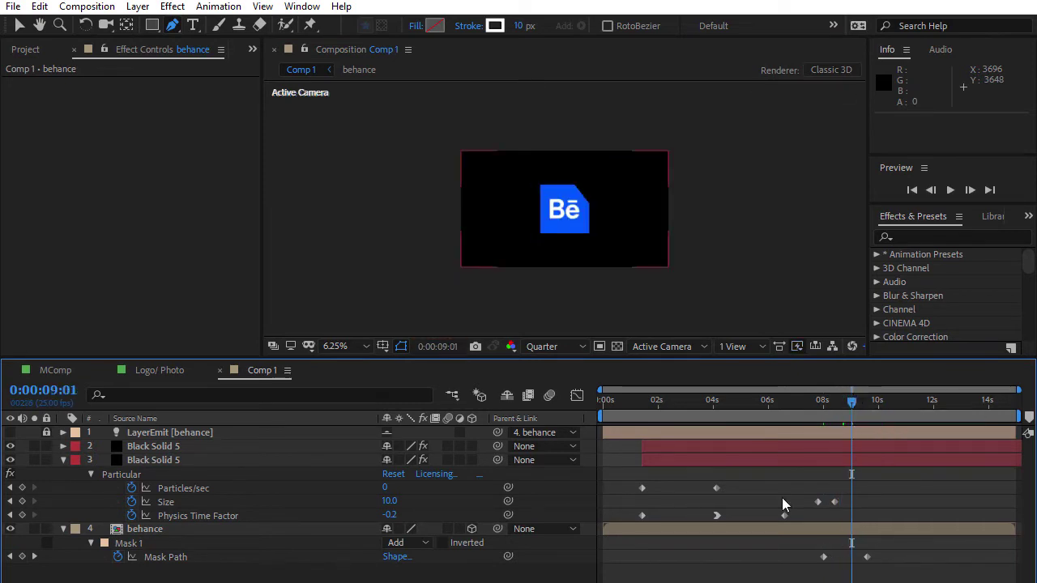
- Keyframe Mask Feather at 736 px on 8:00 and 0 on 9:15
click(10, 556)
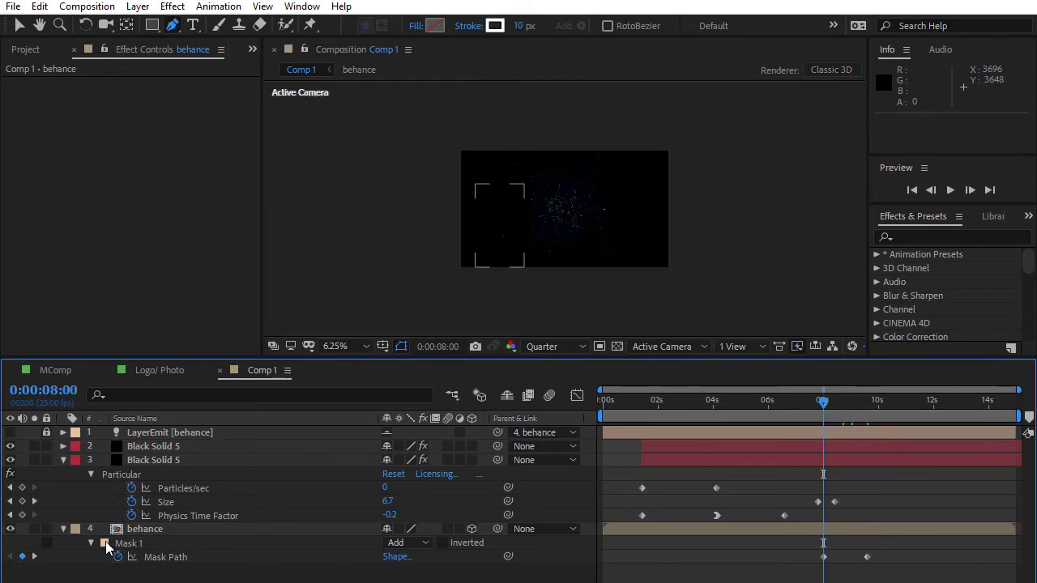
click(92, 544)
click(92, 543)
click(119, 571)
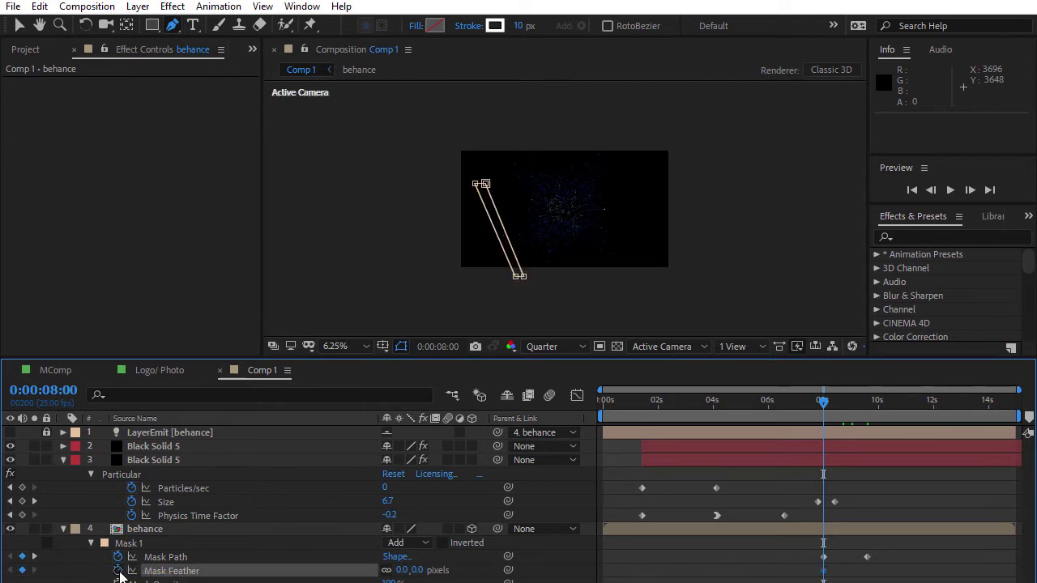
drag(399, 570, 587, 576)
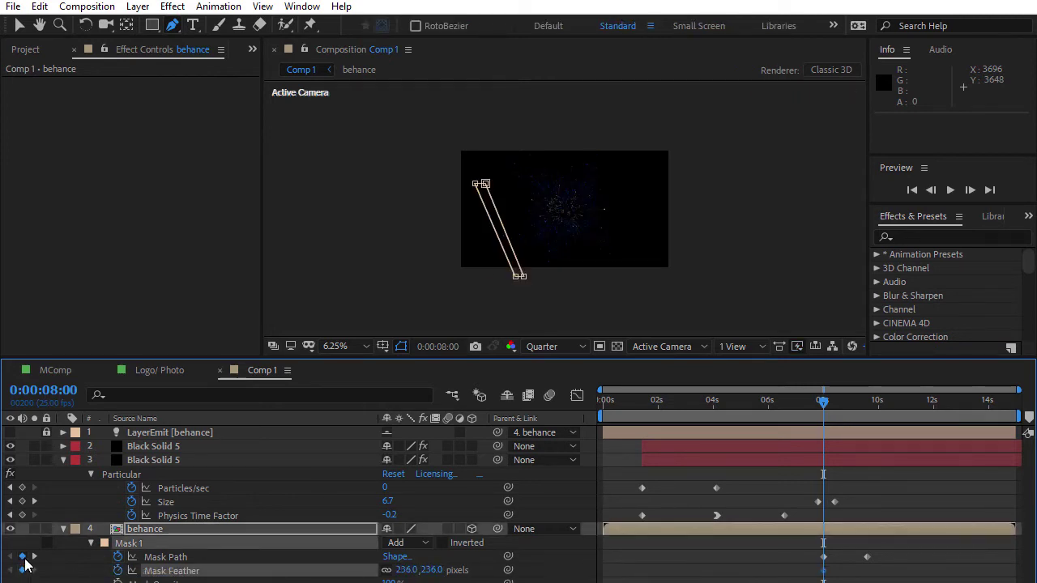
click(34, 557)
click(22, 570)
- Scrub between 8:00 and 8:24 to review the feathered wipe
click(945, 484)
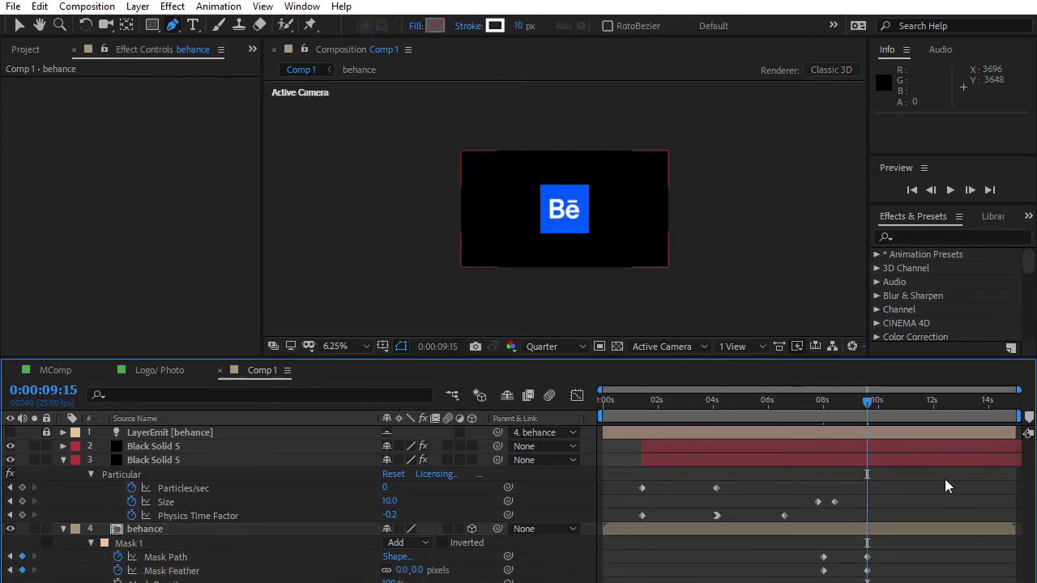
drag(857, 401, 842, 406)
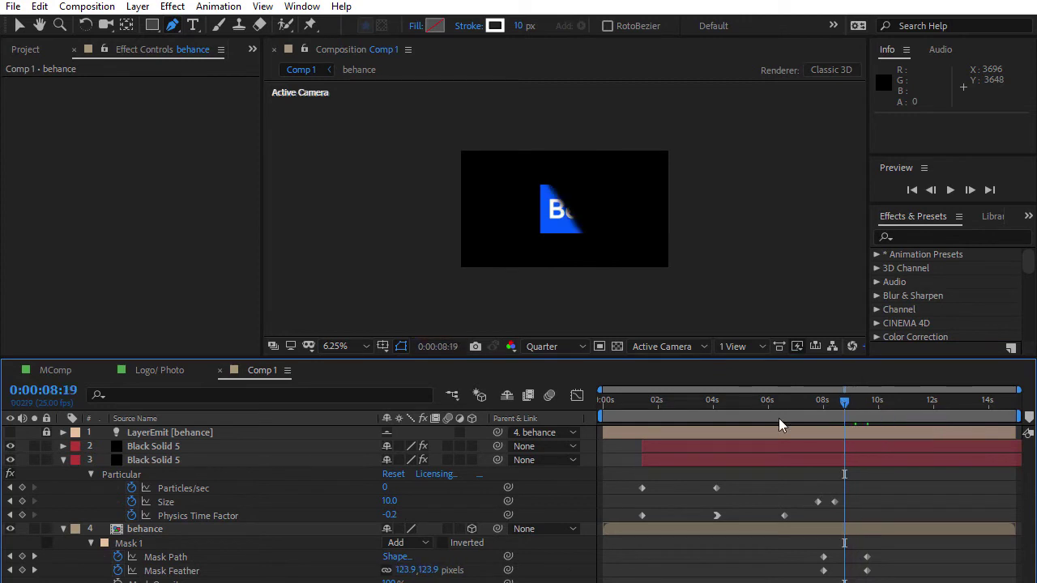
key(j)
click(824, 570)
click(839, 569)
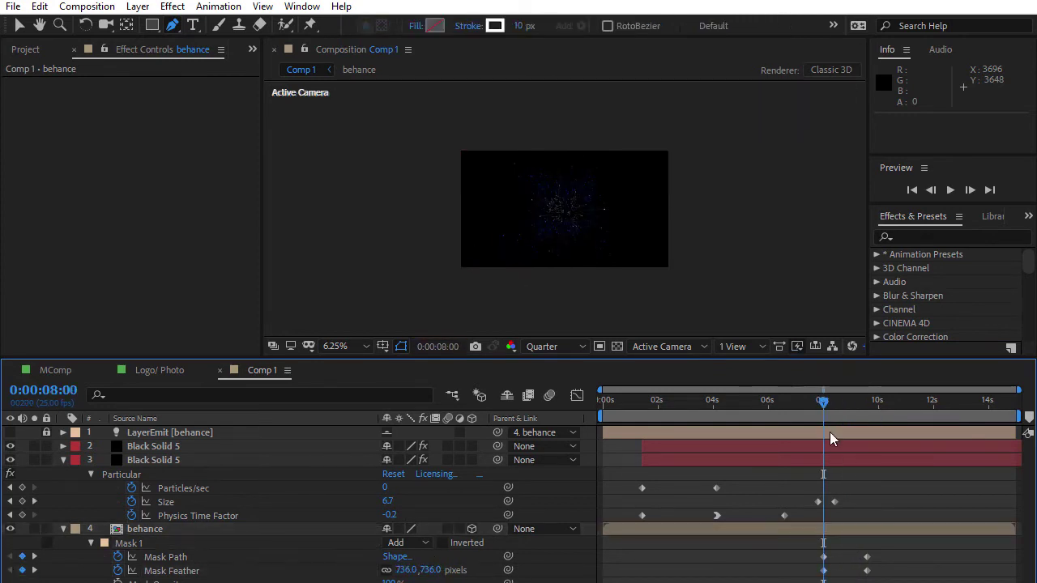
click(840, 400)
drag(840, 400, 850, 402)
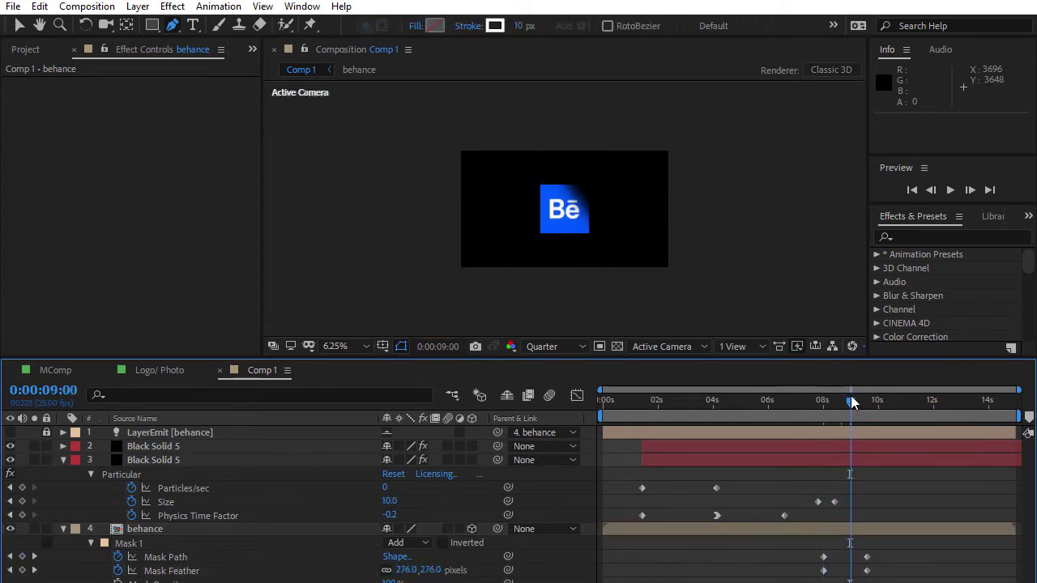
key(j)
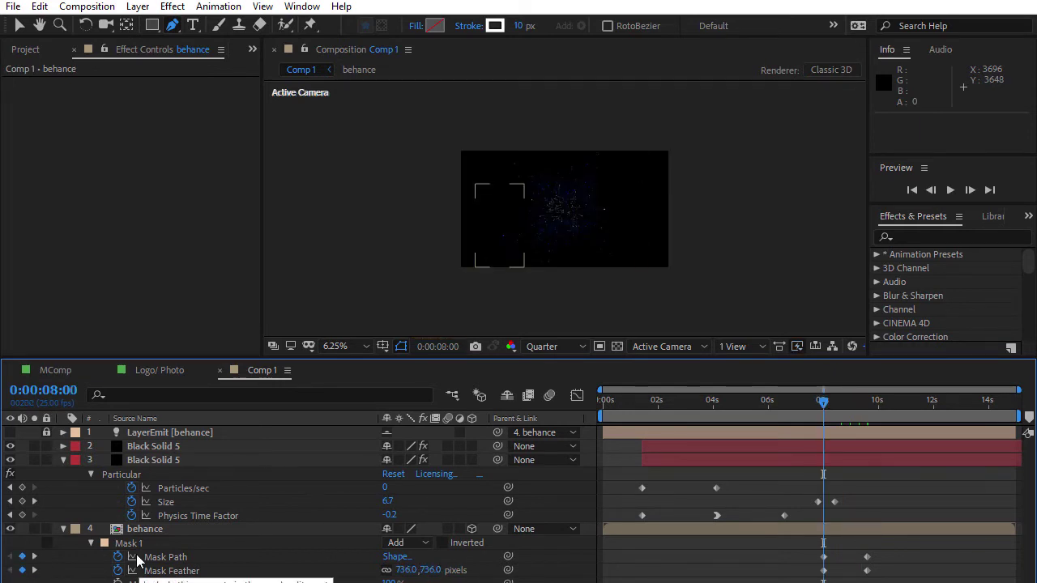
- Set Mask 1's opacity to 100% at the 9:15 keyframe
click(165, 528)
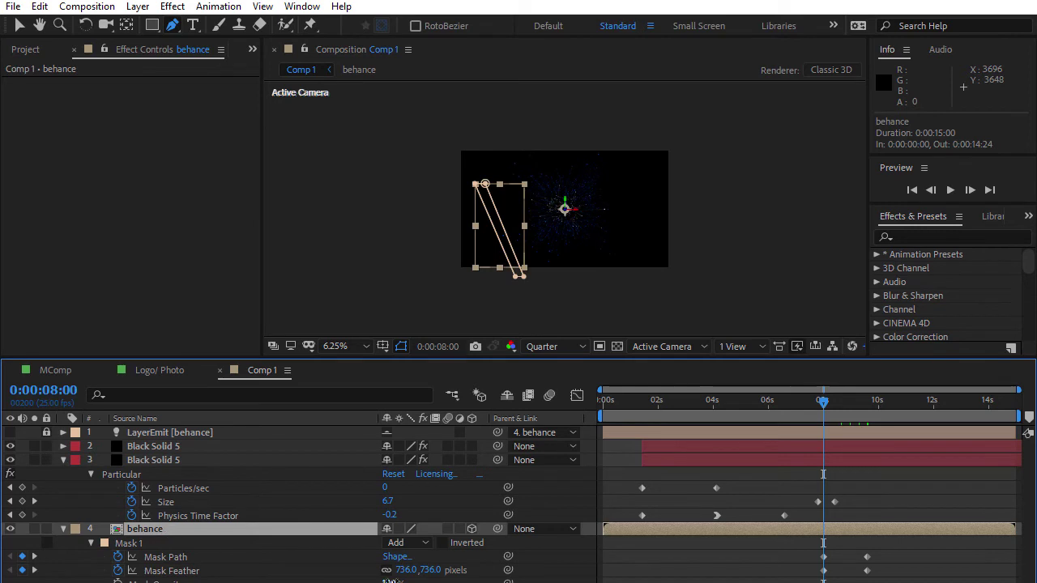
click(130, 542)
click(842, 402)
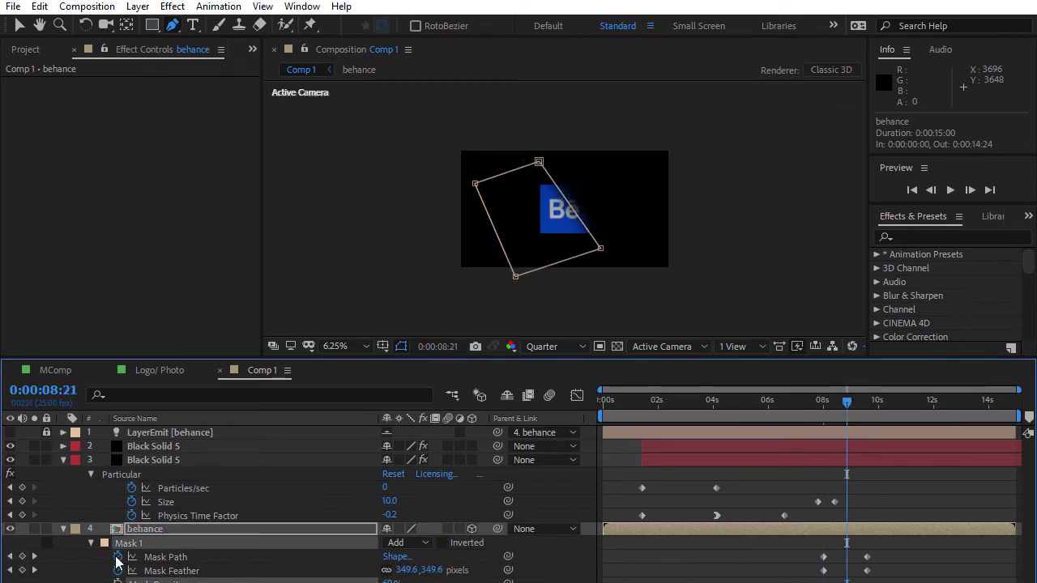
key(j)
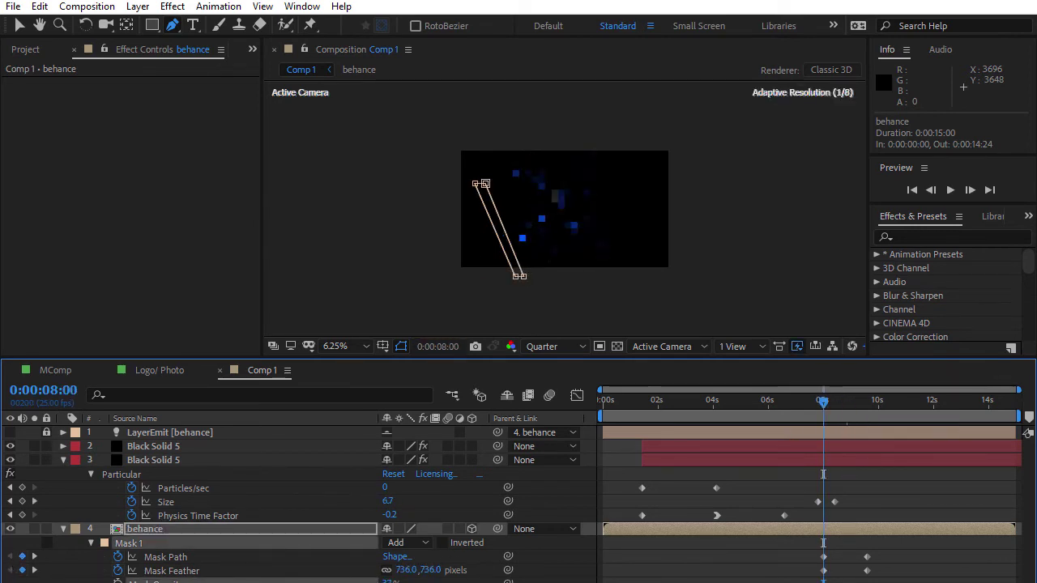
click(36, 557)
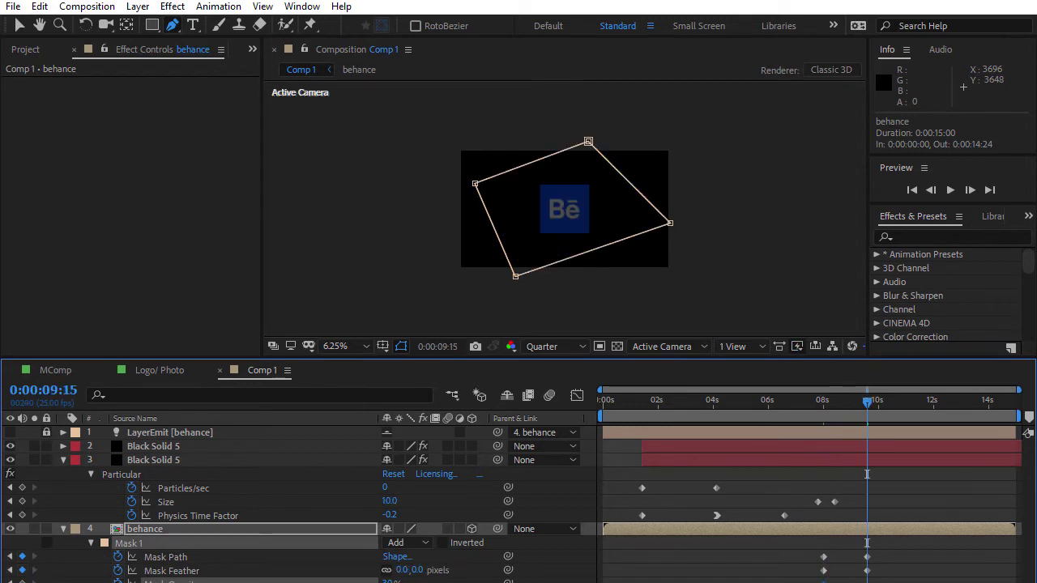
text(100)
key(Return)
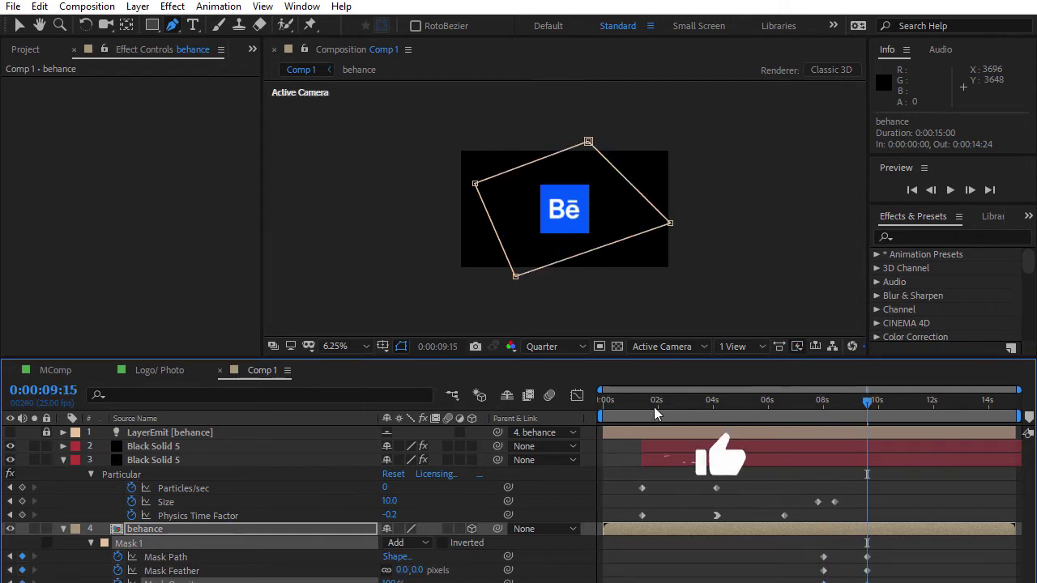
- Review the reveal around 9:00 and collapse the behance and Particular layers
mouse_move(868, 388)
mouse_down()
mouse_move(823, 389)
mouse_move(857, 390)
mouse_up()
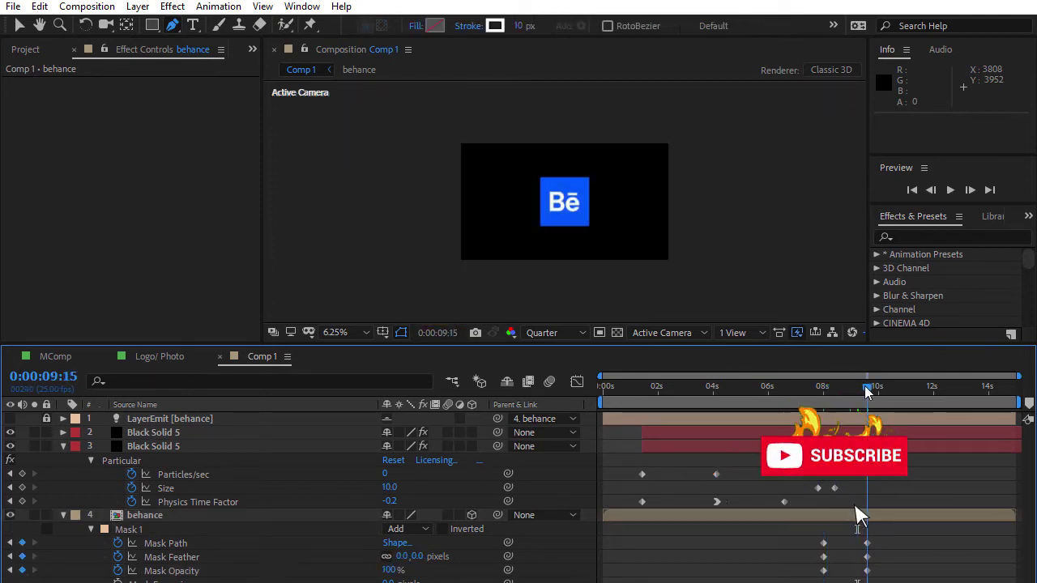
mouse_move(856, 391)
mouse_down()
mouse_move(839, 391)
mouse_move(863, 387)
mouse_up()
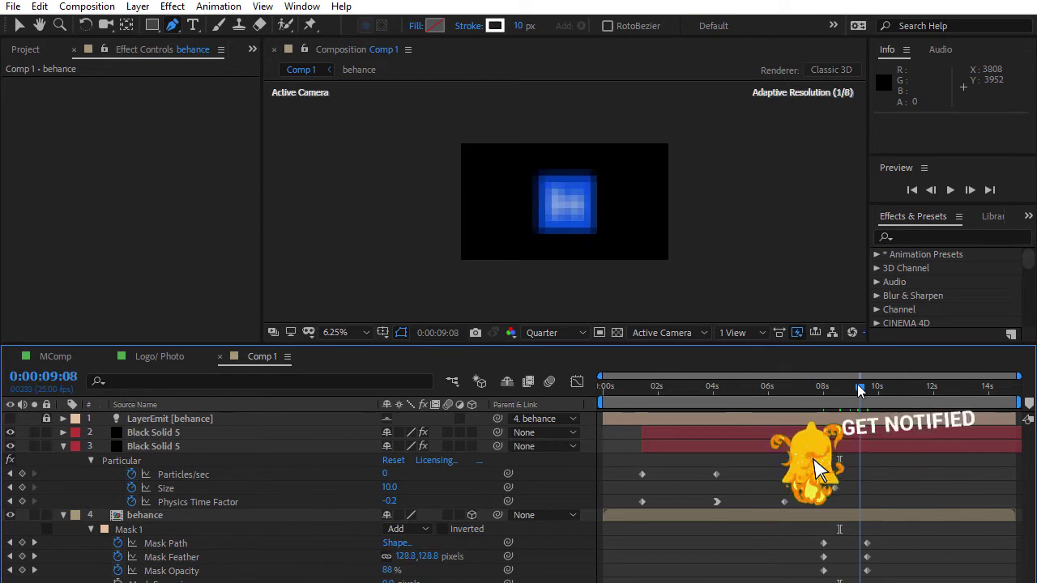
click(62, 516)
click(65, 447)
- Enlarge the viewer at 12.5% zoom and RAM-preview Comp 1 from about 0:00:01:07
click(639, 387)
drag(609, 345, 609, 512)
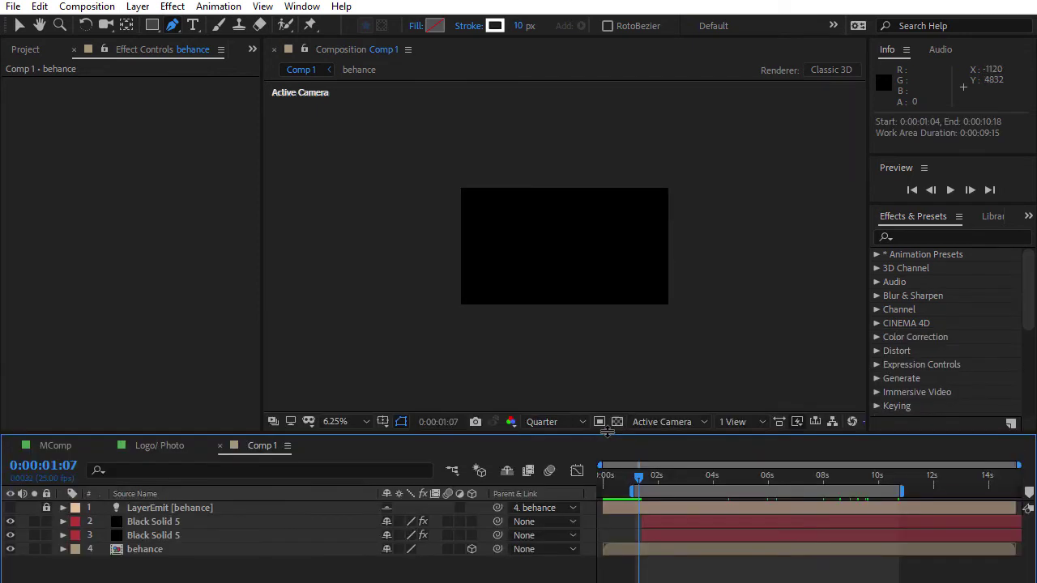
key(period)
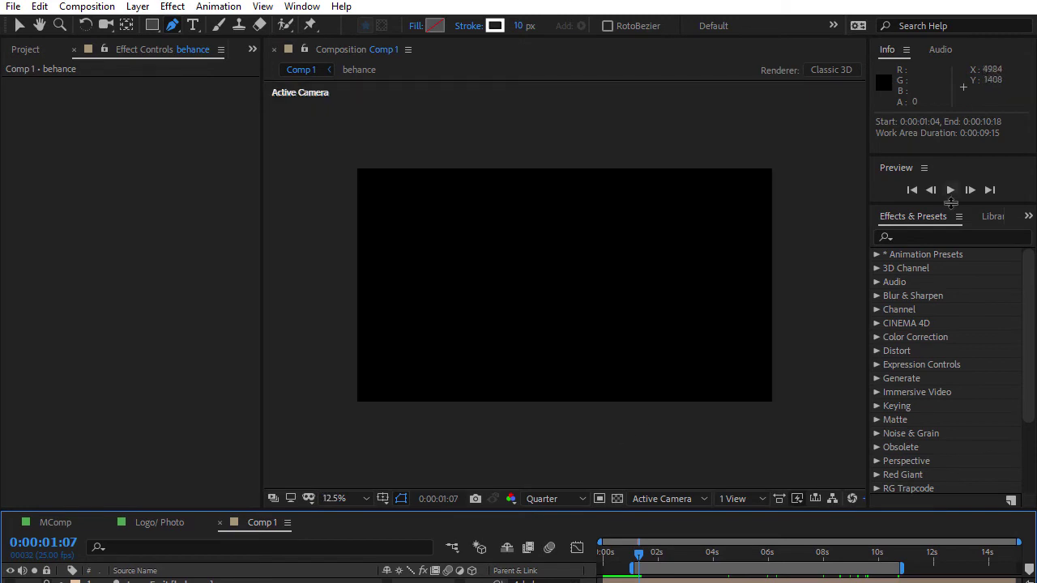
click(950, 191)
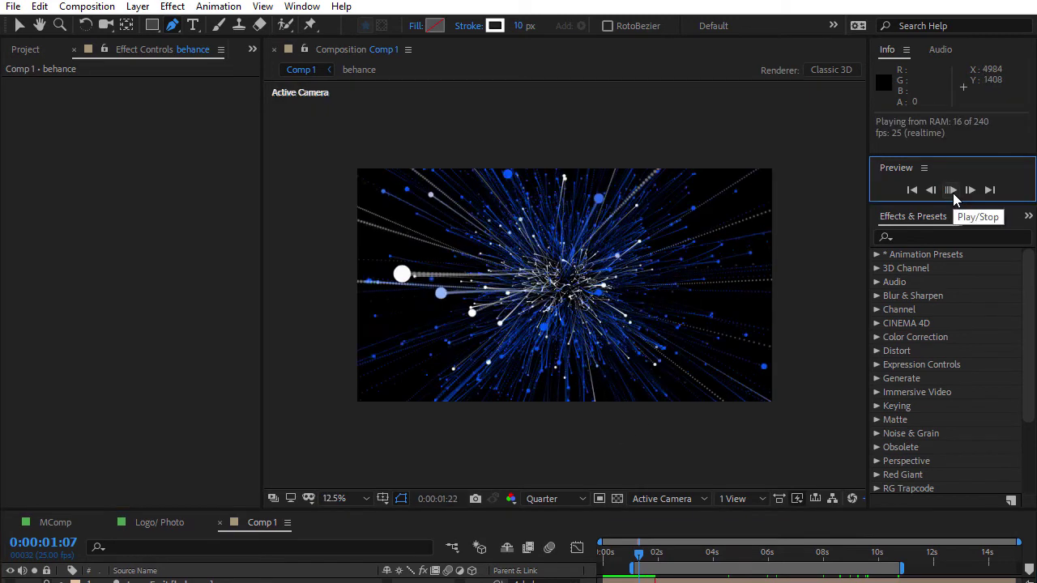